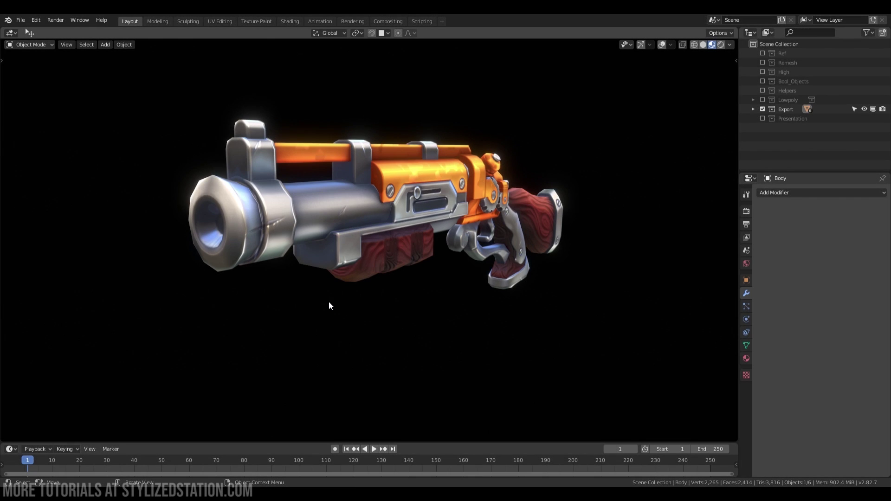
{"action": "middle_click_drag", "start_coordinate": [311, 278], "coordinate": [294, 270]}
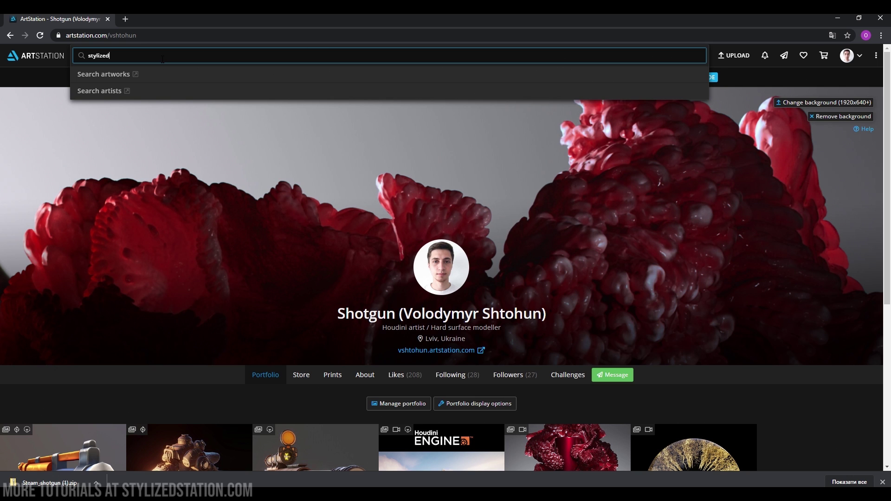
Search ArtStation for "stylized" artworks and browse the results for references.
{"action": "key", "text": "Return"}
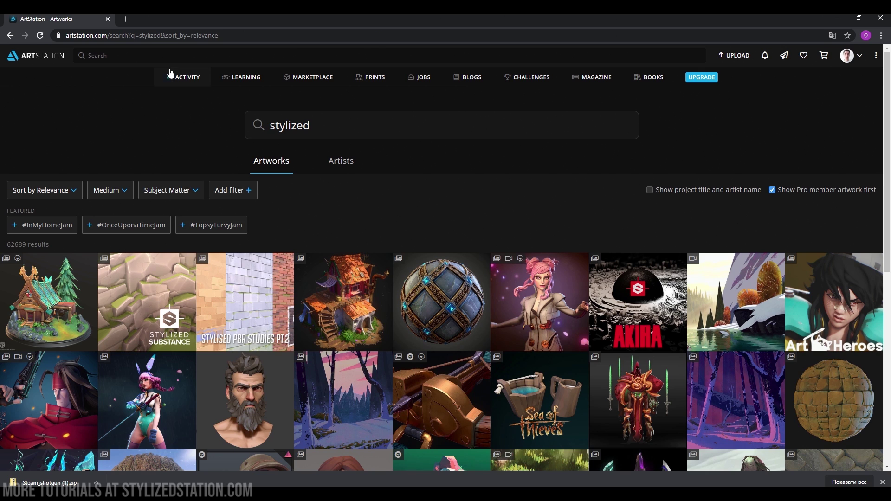
{"action": "scroll", "coordinate": [341, 208], "scroll_direction": "down", "scroll_amount": 10}
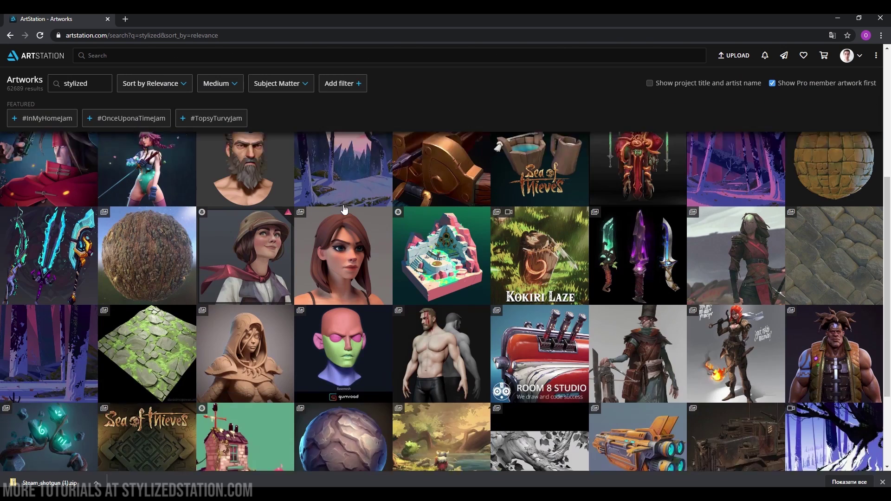
{"action": "scroll", "coordinate": [344, 209], "scroll_direction": "down", "scroll_amount": 4}
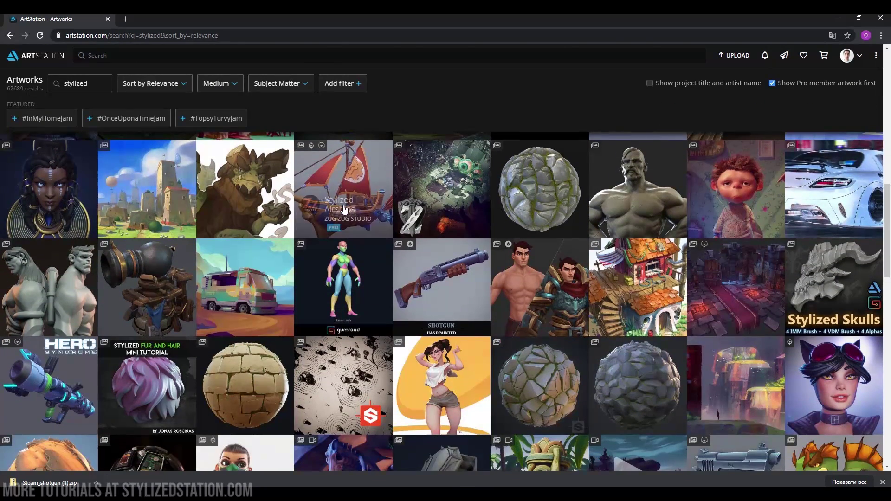
{"action": "scroll", "coordinate": [344, 210], "scroll_direction": "down", "scroll_amount": 1}
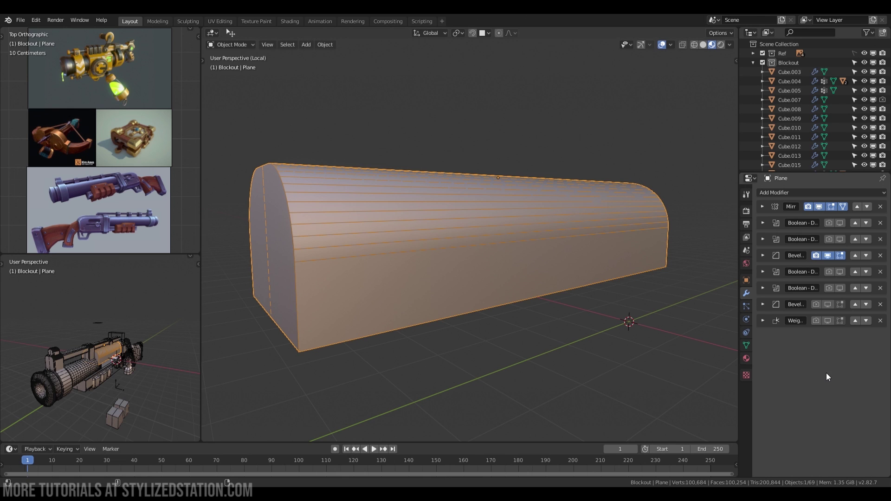
Enable all four Boolean modifiers on the curved cover for both render and viewport.
{"action": "left_click_drag", "start_coordinate": [831, 222], "coordinate": [843, 240]}
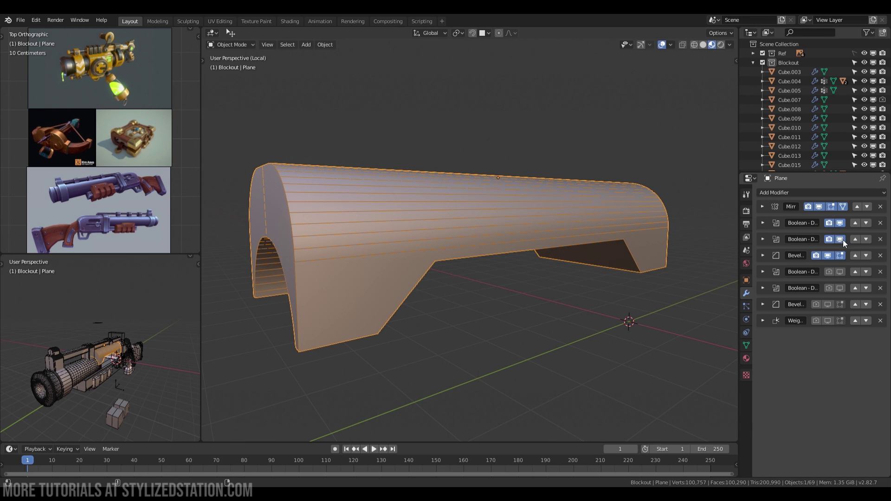
{"action": "left_click_drag", "start_coordinate": [830, 274], "coordinate": [844, 289]}
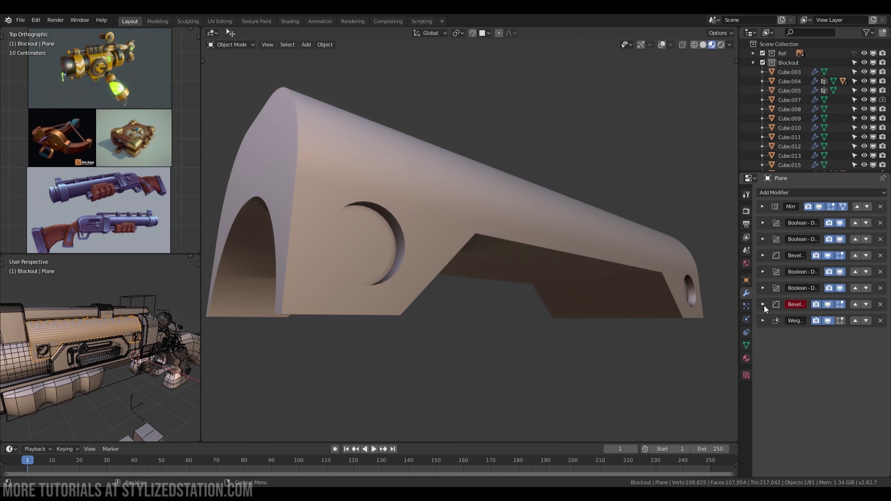
Increase the width of the curved cover's final Bevel modifier and compare its shading with Weighted Normal off and on.
{"action": "left_click", "coordinate": [764, 305]}
{"action": "left_click_drag", "start_coordinate": [816, 331], "coordinate": [841, 332]}
{"action": "left_click", "coordinate": [763, 304]}
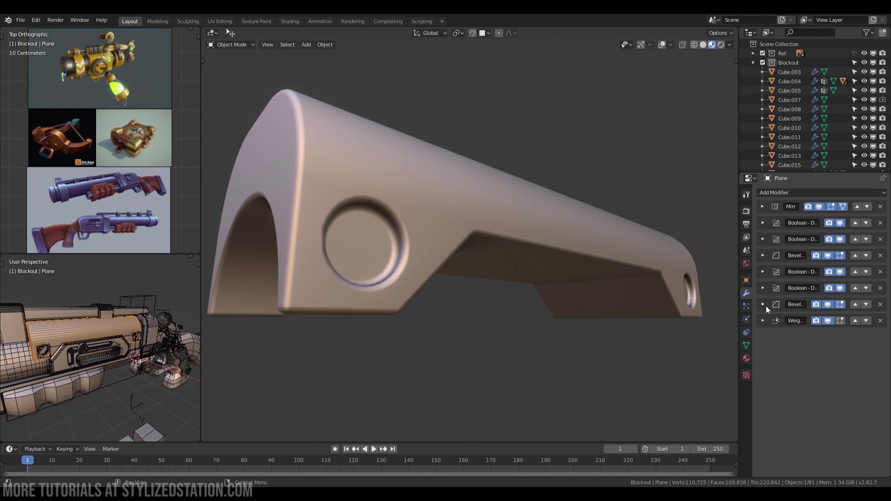
{"action": "left_click", "coordinate": [828, 321]}
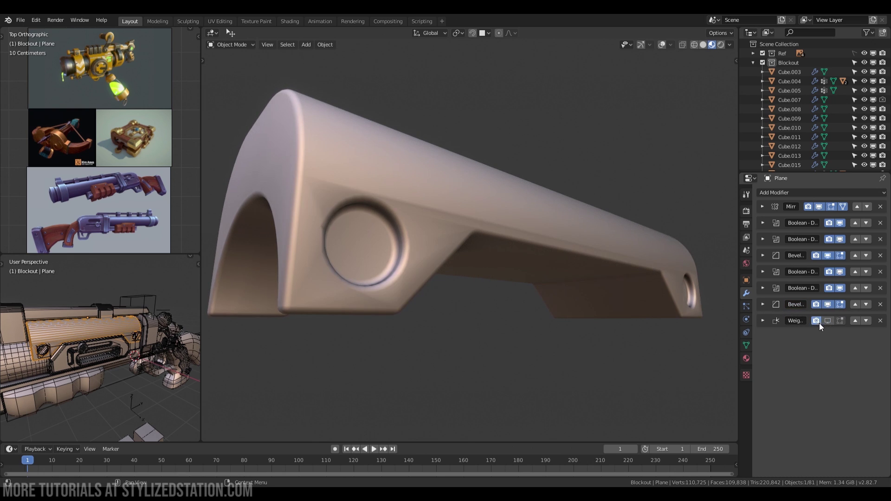
{"action": "left_click", "coordinate": [829, 322]}
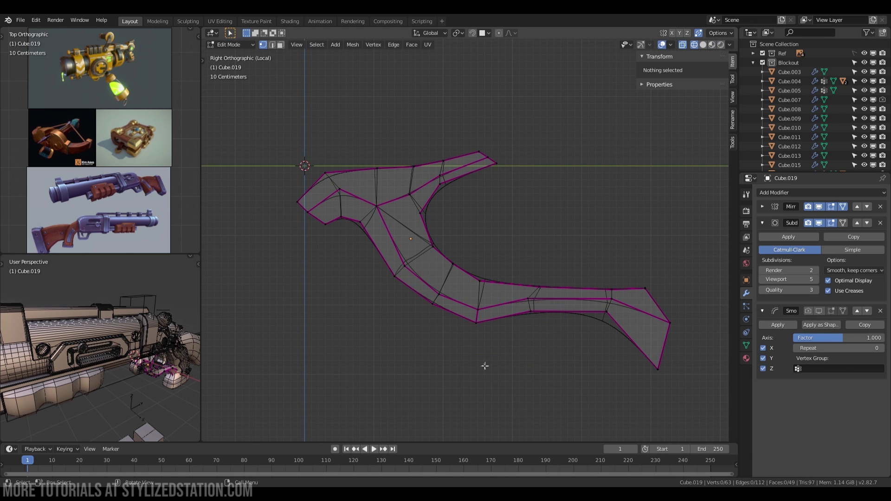
Select a column of vertices on the lower arm of the trigger guard and move it along the global Z axis.
{"action": "middle_click_drag", "start_coordinate": [485, 366], "coordinate": [421, 343], "text": "shift"}
{"action": "scroll", "coordinate": [421, 342], "scroll_direction": "up", "scroll_amount": 1}
{"action": "key", "text": "c"}
{"action": "left_click_drag", "start_coordinate": [422, 225], "coordinate": [422, 296]}
{"action": "key", "text": "Escape"}
{"action": "key", "text": "z"}
{"action": "left_click", "coordinate": [470, 360]}
{"action": "key", "text": "g"}
{"action": "key", "text": "z"}
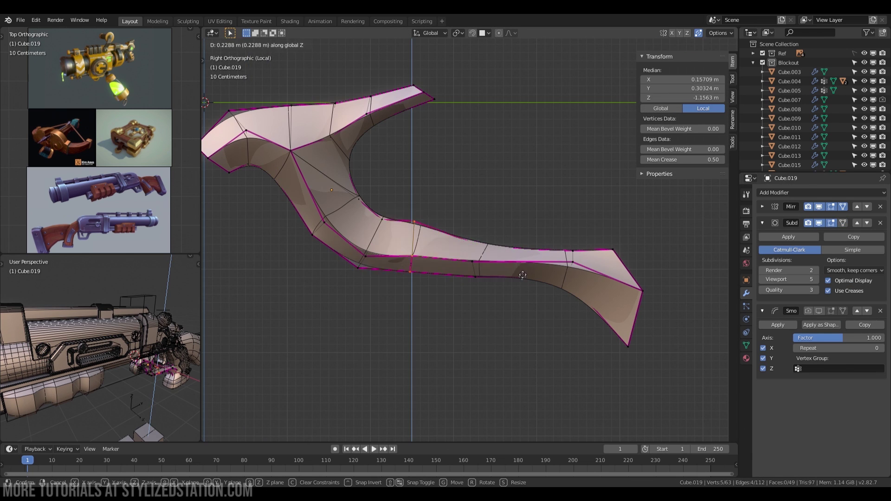
{"action": "left_click", "coordinate": [520, 309]}
Select the edge path along the trigger guard's ridge up to its upper arm and reset the Mean Crease.
{"action": "middle_click_drag", "start_coordinate": [520, 309], "coordinate": [388, 244]}
{"action": "left_click", "coordinate": [357, 195]}
{"action": "left_click", "coordinate": [475, 280], "text": "ctrl"}
{"action": "middle_click_drag", "start_coordinate": [581, 281], "coordinate": [586, 273]}
{"action": "left_click", "coordinate": [587, 269], "text": "ctrl"}
{"action": "middle_click_drag", "start_coordinate": [408, 228], "coordinate": [388, 186]}
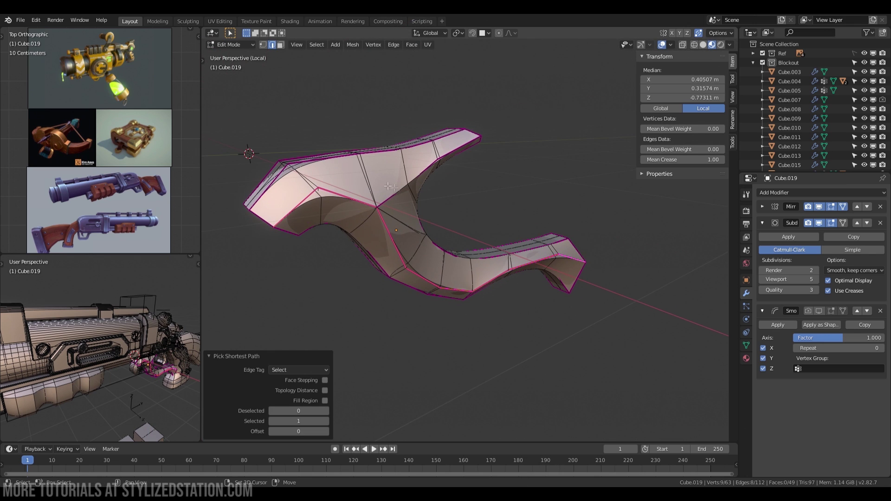
{"action": "left_click", "coordinate": [396, 191], "text": "shift"}
{"action": "left_click", "coordinate": [457, 156], "text": "ctrl"}
{"action": "middle_click_drag", "start_coordinate": [465, 160], "coordinate": [488, 177]}
{"action": "mouse_move", "coordinate": [681, 161]}
{"action": "left_mouse_down"}
{"action": "mouse_move", "coordinate": [697, 159]}
{"action": "mouse_move", "coordinate": [650, 160]}
{"action": "mouse_move", "coordinate": [697, 160]}
{"action": "left_mouse_up"}
{"action": "key", "text": "BackSpace"}
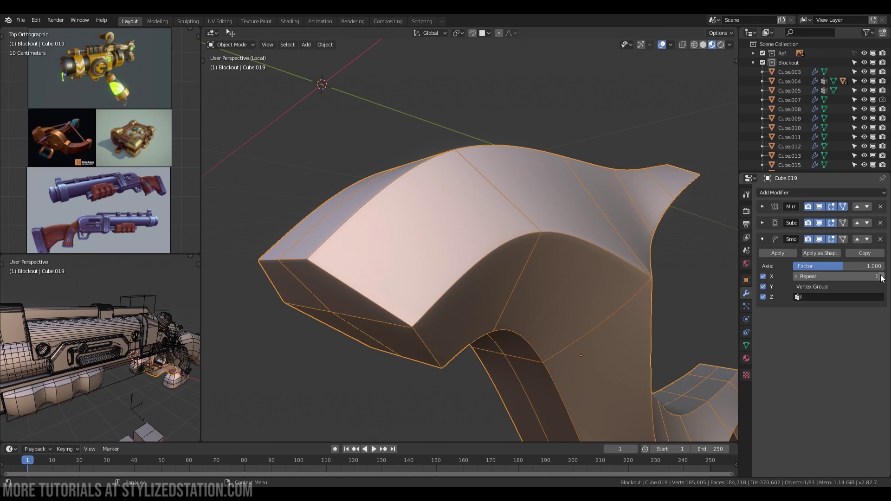
Set the Smooth modifier's Repeat to 19 and check the softened edges with the viewport overlays hidden.
{"action": "left_click", "coordinate": [882, 276]}
{"action": "left_click", "coordinate": [882, 278]}
{"action": "left_click", "coordinate": [882, 277]}
{"action": "left_click", "coordinate": [882, 278]}
{"action": "left_click", "coordinate": [882, 278]}
{"action": "left_click", "coordinate": [882, 277]}
{"action": "left_click", "coordinate": [882, 278]}
{"action": "left_click", "coordinate": [882, 278]}
{"action": "left_click", "coordinate": [882, 278]}
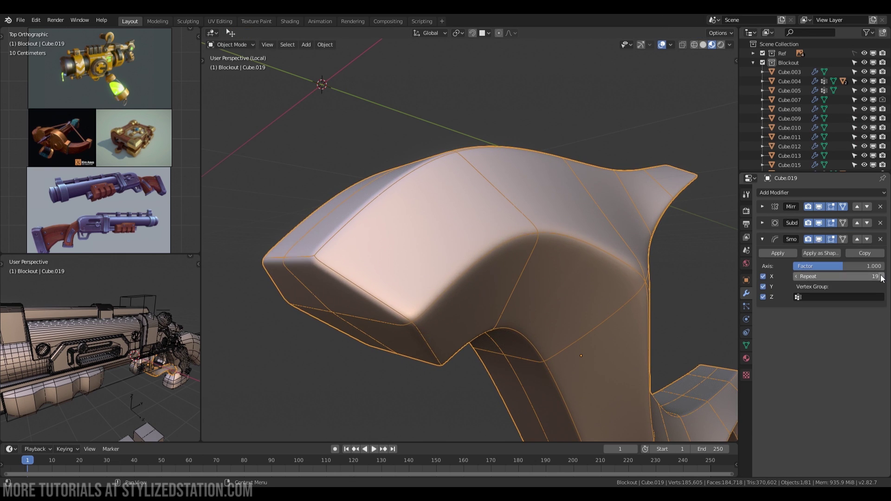
{"action": "left_click", "coordinate": [663, 45]}
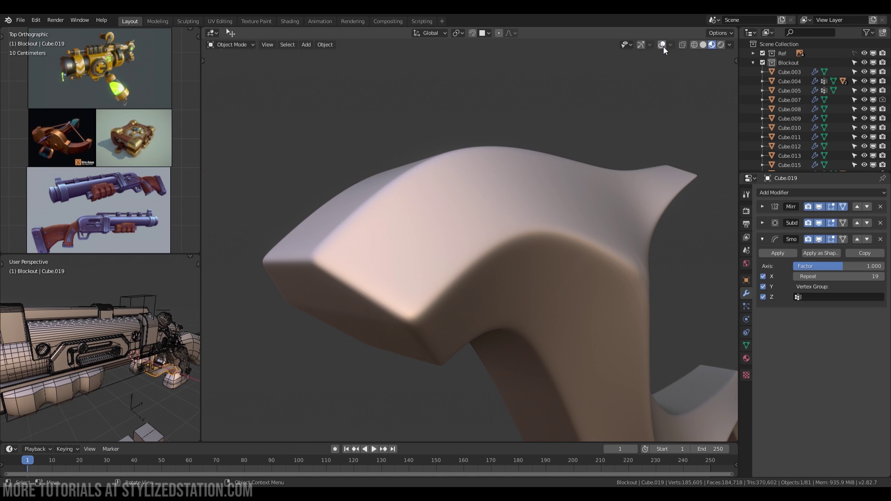
{"action": "left_click", "coordinate": [663, 45]}
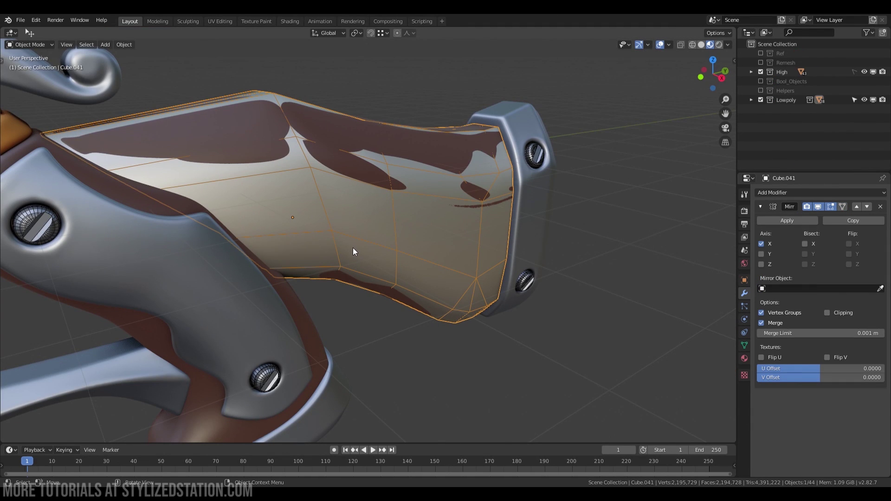
{"action": "key", "text": "KP_3"}
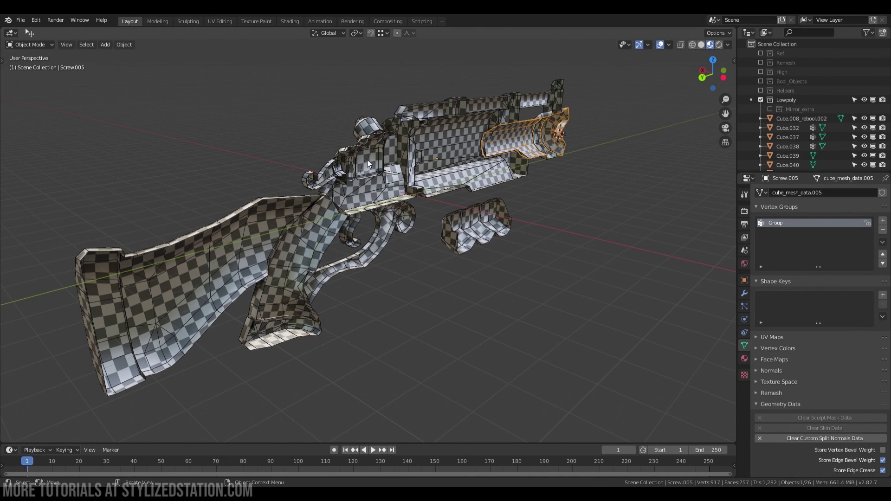
{"action": "middle_click_drag", "start_coordinate": [372, 164], "coordinate": [535, 172]}
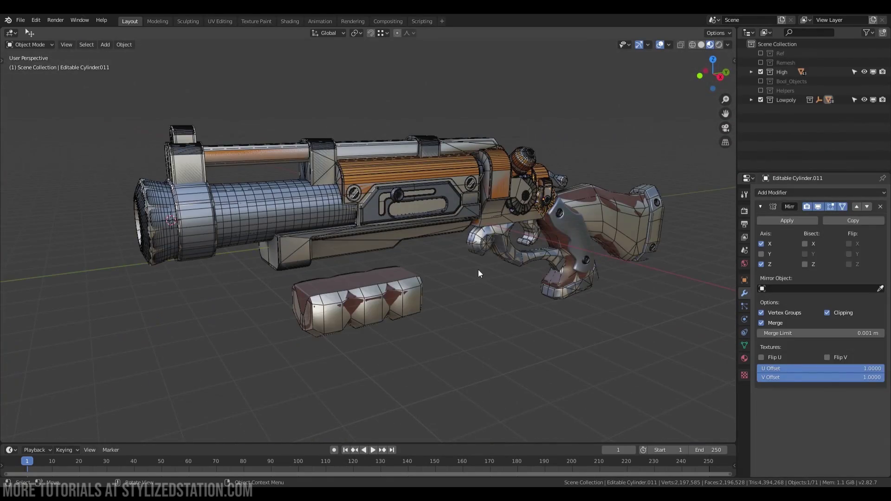
Compare the low-poly shotgun with the high-poly version by toggling collection visibility, examining the body, gears, grip and stock.
{"action": "middle_click_drag", "start_coordinate": [576, 195], "coordinate": [586, 200], "text": "shift"}
{"action": "scroll", "coordinate": [510, 223], "scroll_direction": "up", "scroll_amount": 3}
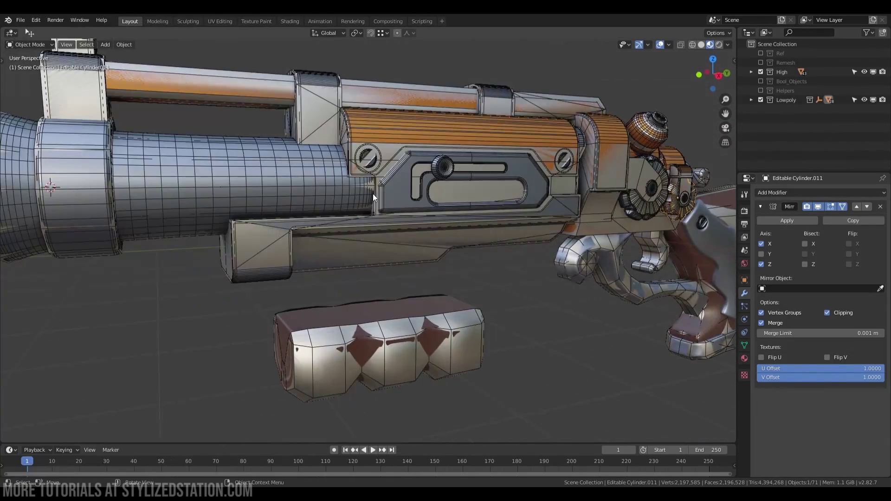
{"action": "left_click", "coordinate": [404, 237]}
{"action": "middle_click_drag", "start_coordinate": [404, 236], "coordinate": [471, 262], "text": "shift"}
{"action": "left_click", "coordinate": [761, 72]}
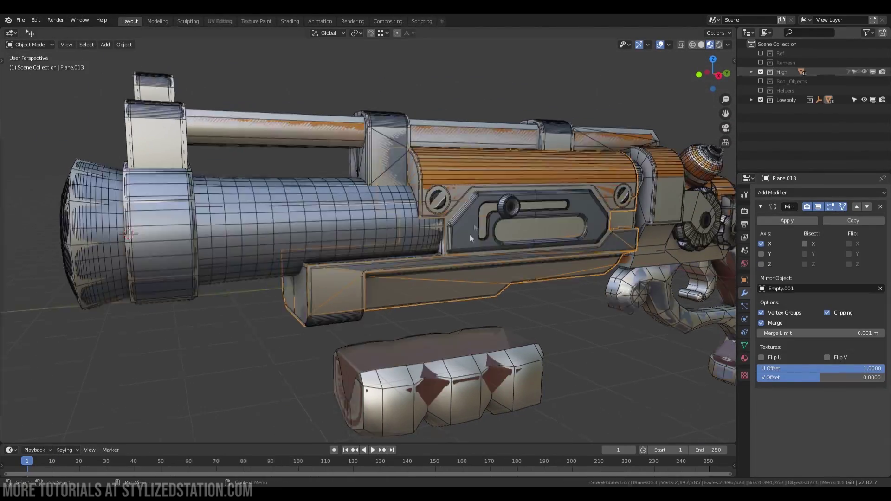
{"action": "scroll", "coordinate": [481, 259], "scroll_direction": "up", "scroll_amount": 6}
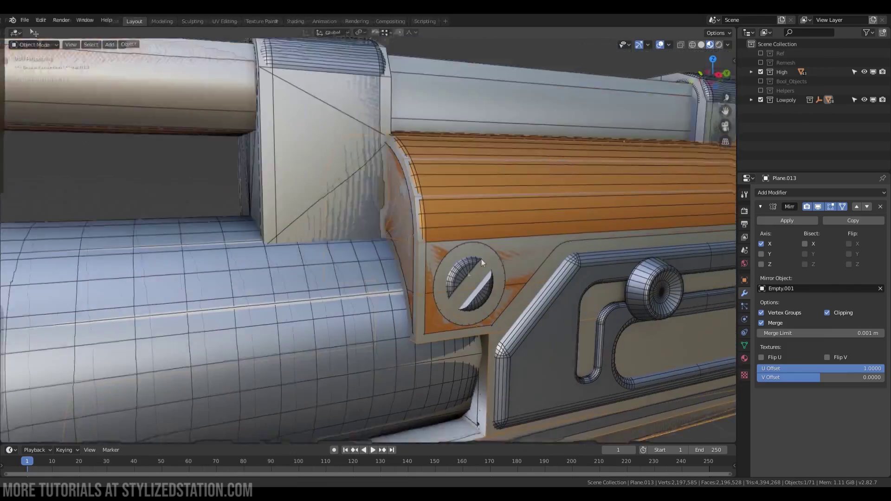
{"action": "left_click", "coordinate": [760, 72]}
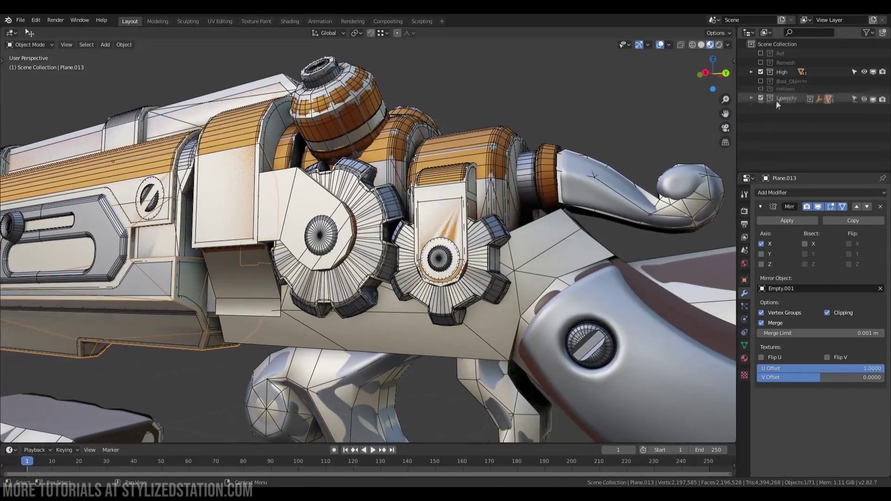
{"action": "left_click", "coordinate": [760, 72]}
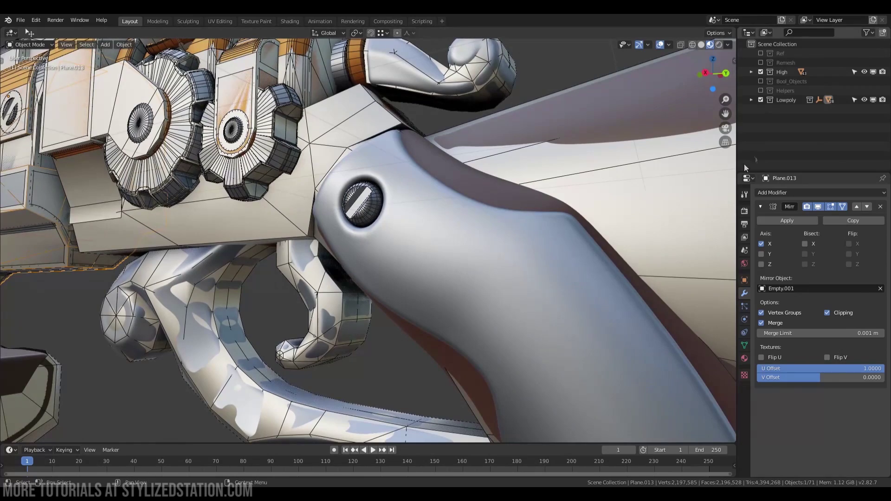
{"action": "left_click", "coordinate": [760, 72]}
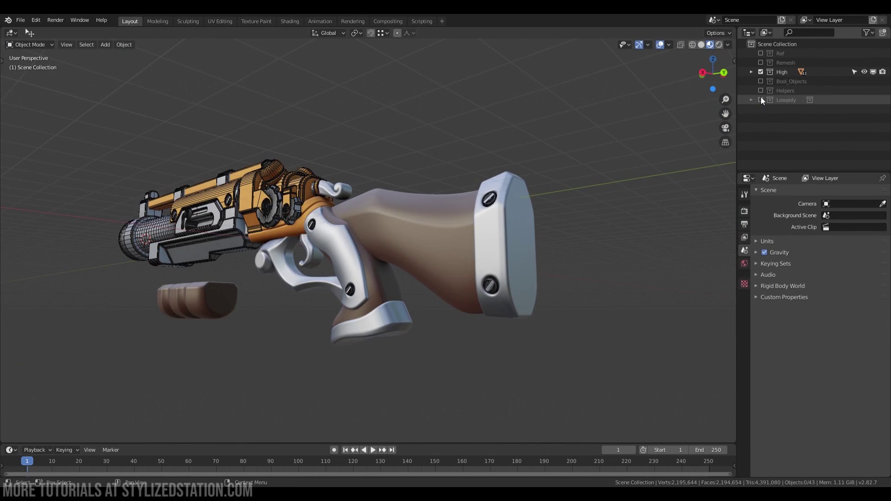
{"action": "left_click", "coordinate": [760, 72]}
{"action": "left_click", "coordinate": [760, 72]}
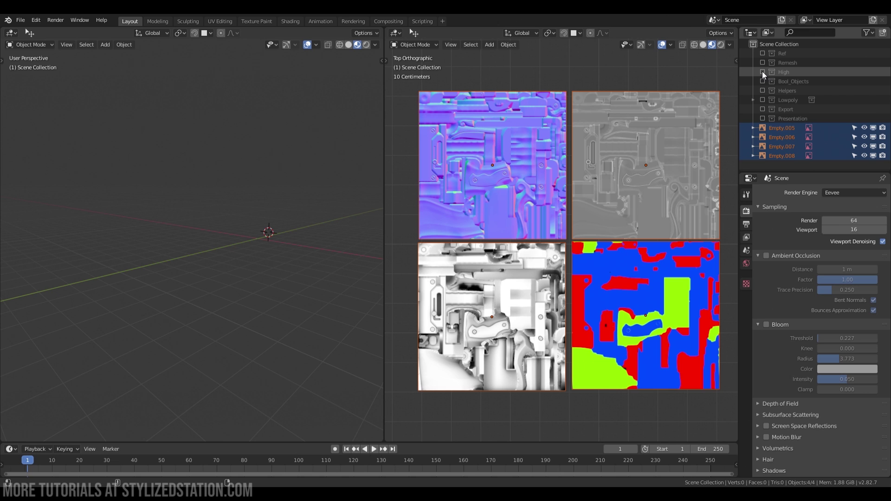
Briefly show the High collection beside the baked maps, then display only the Lowpoly collection.
{"action": "left_click", "coordinate": [762, 71]}
{"action": "left_click", "coordinate": [763, 71]}
{"action": "left_click", "coordinate": [761, 99]}
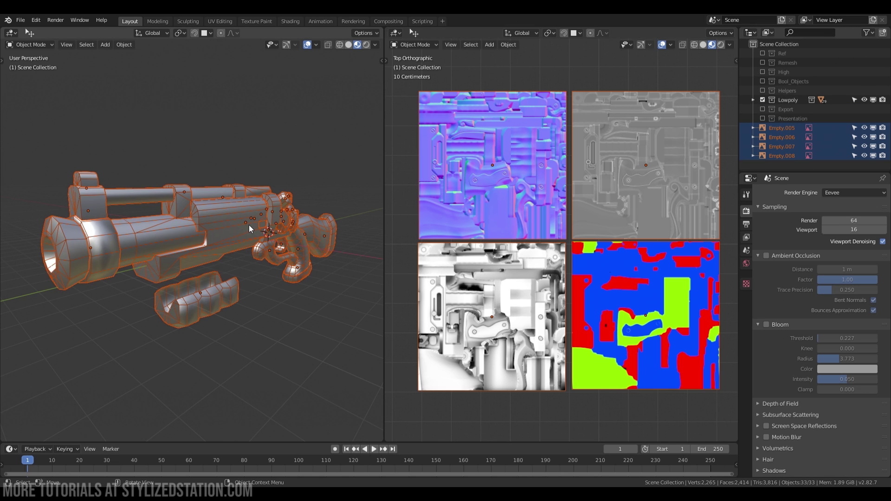
Open all low-poly parts together in Edit Mode and switch the baked-maps viewport to the UV Editor.
{"action": "left_click", "coordinate": [294, 193]}
{"action": "key", "text": "a"}
{"action": "key", "text": "Tab"}
{"action": "left_click", "coordinate": [239, 297]}
{"action": "middle_click_drag", "start_coordinate": [238, 298], "coordinate": [265, 283]}
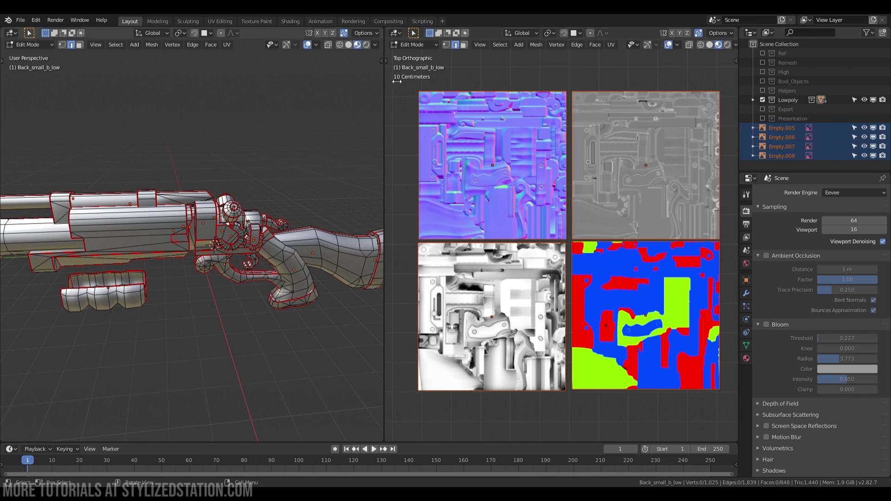
{"action": "left_click", "coordinate": [395, 32]}
{"action": "left_click", "coordinate": [421, 89]}
{"action": "scroll", "coordinate": [541, 287], "scroll_direction": "up", "scroll_amount": 3}
{"action": "scroll", "coordinate": [541, 287], "scroll_direction": "up", "scroll_amount": 1}
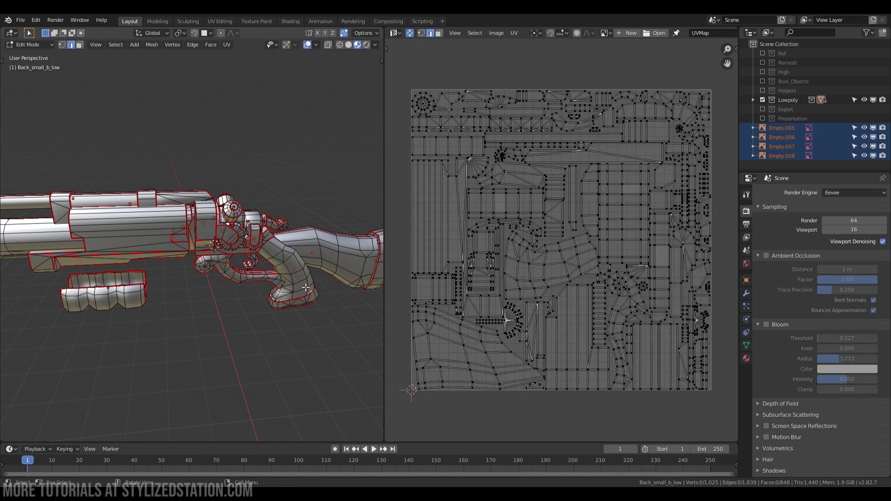
Select the rear hammer's linked faces, delimited by seams, to locate their islands in the UV layout.
{"action": "key", "text": "a"}
{"action": "key", "text": "alt+a"}
{"action": "middle_click_drag", "start_coordinate": [304, 288], "coordinate": [228, 230]}
{"action": "scroll", "coordinate": [242, 302], "scroll_direction": "up", "scroll_amount": 3}
{"action": "scroll", "coordinate": [230, 296], "scroll_direction": "up", "scroll_amount": 3}
{"action": "left_click", "coordinate": [209, 240]}
{"action": "key", "text": "Tab"}
{"action": "left_click", "coordinate": [258, 234]}
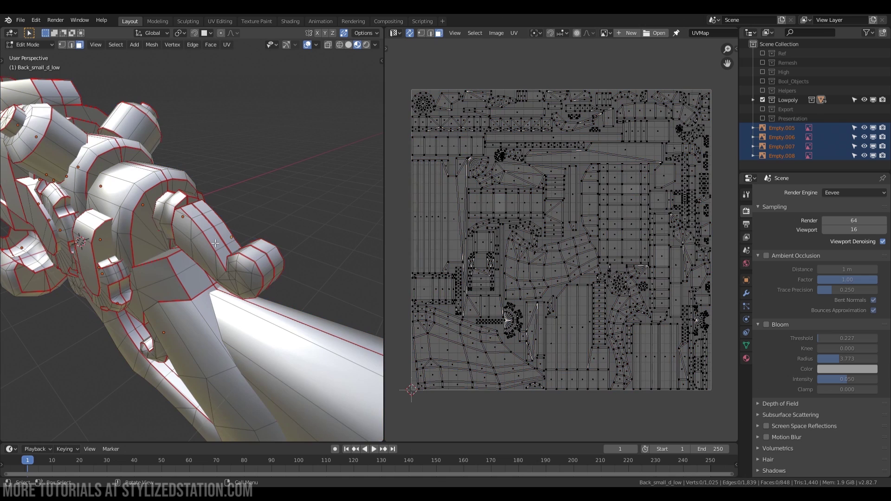
{"action": "key", "text": "l"}
{"action": "key", "text": "l"}
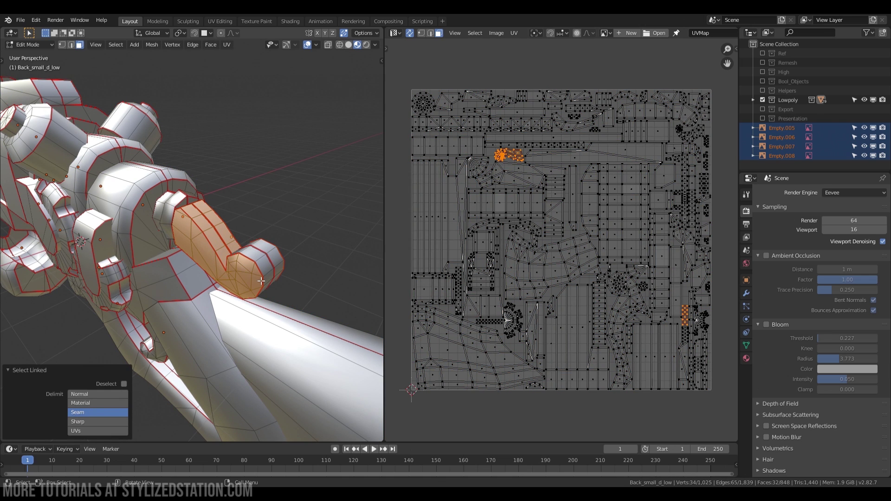
Select an edge path along the side of the rear hammer and mark it as both sharp and seam.
{"action": "key", "text": "2"}
{"action": "left_click", "coordinate": [204, 238]}
{"action": "key", "text": "KP_Decimal"}
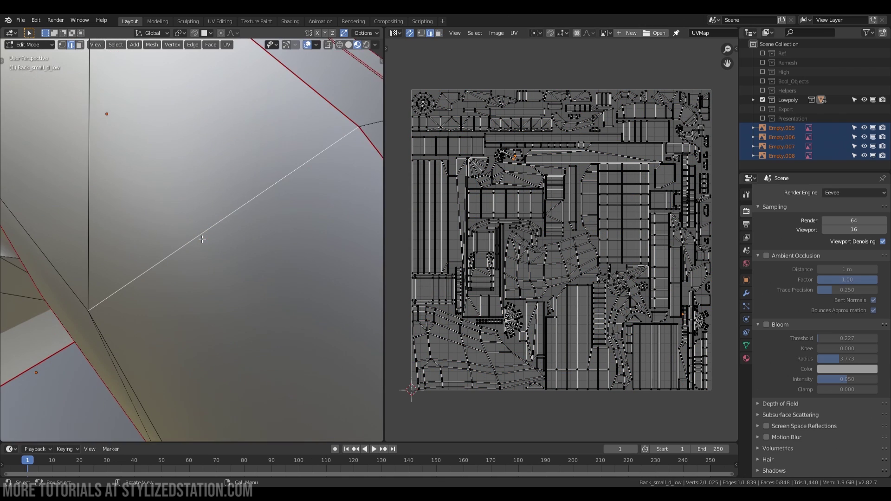
{"action": "scroll", "coordinate": [203, 239], "scroll_direction": "down", "scroll_amount": 5}
{"action": "left_click", "coordinate": [225, 247], "text": "ctrl"}
{"action": "right_click", "coordinate": [225, 247]}
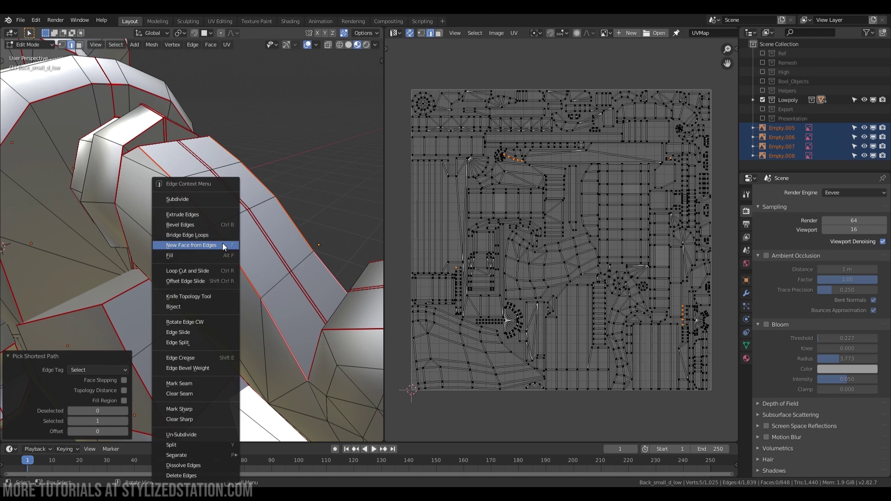
{"action": "left_click", "coordinate": [205, 410]}
{"action": "right_click", "coordinate": [239, 266]}
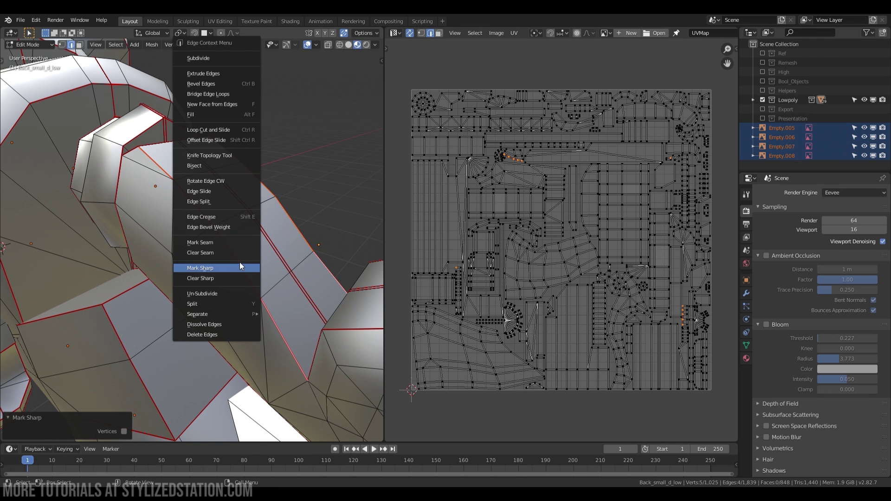
{"action": "left_click", "coordinate": [215, 241]}
{"action": "right_click", "coordinate": [216, 241]}
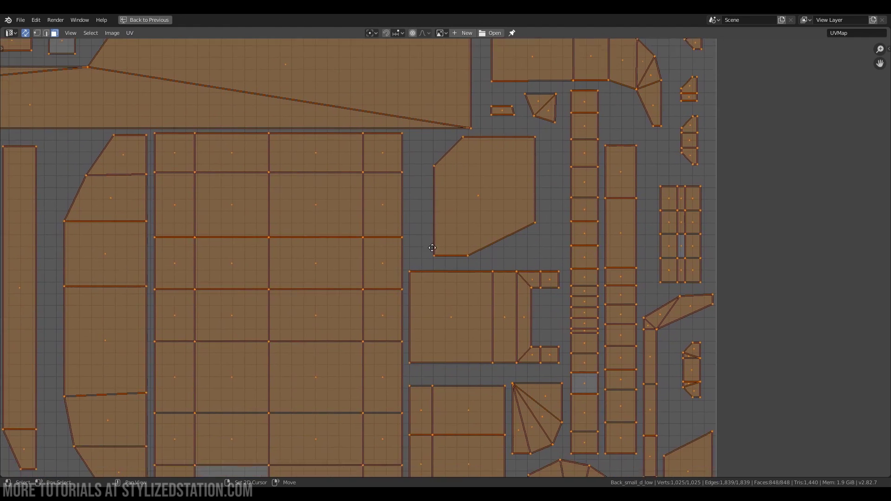
Examine the packed UV islands across the layout and clear the selection.
{"action": "middle_click_drag", "start_coordinate": [432, 248], "coordinate": [403, 230]}
{"action": "middle_click_drag", "start_coordinate": [268, 247], "coordinate": [559, 420]}
{"action": "scroll", "coordinate": [520, 390], "scroll_direction": "down", "scroll_amount": 2}
{"action": "middle_click_drag", "start_coordinate": [276, 224], "coordinate": [601, 188]}
{"action": "middle_click_drag", "start_coordinate": [504, 315], "coordinate": [455, 145], "text": "shift"}
{"action": "left_click", "coordinate": [431, 197]}
{"action": "key", "text": "alt+a"}
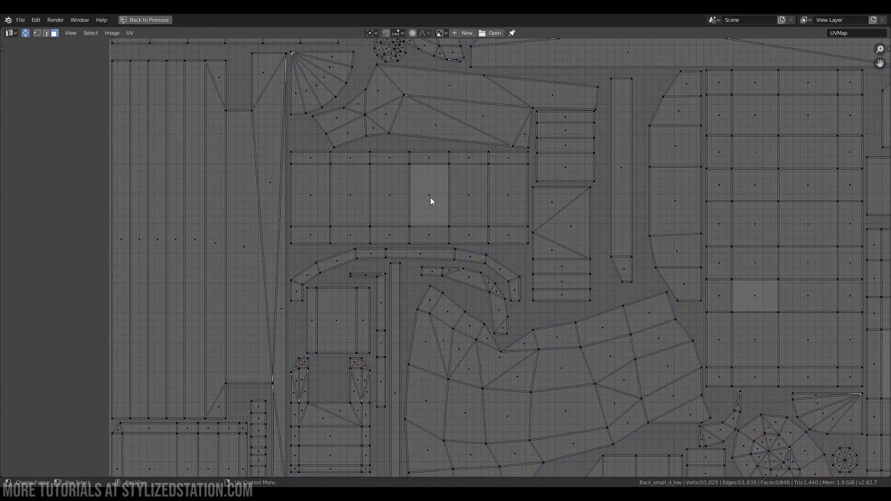
Try rotating the linked rectangular UV island near the centre of the layout by 90 degrees, and undo the rotation.
{"action": "type", "text": "lr90"}
{"action": "key", "text": "Return"}
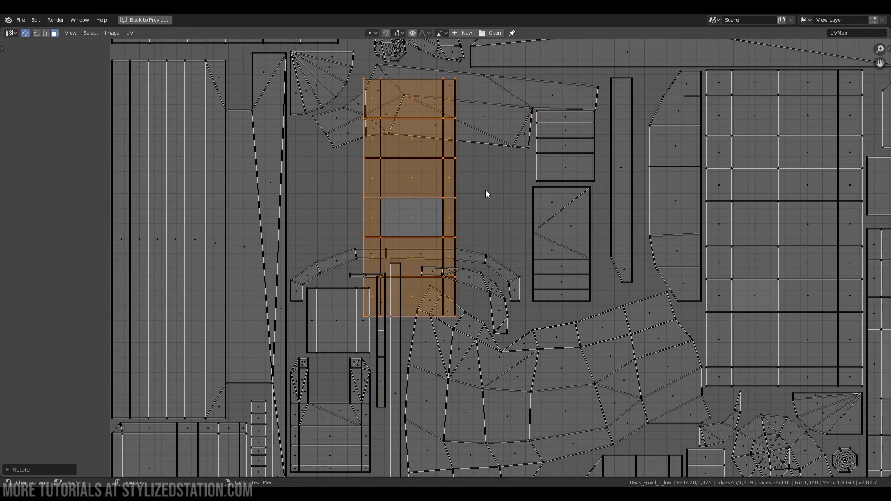
{"action": "type", "text": "r90"}
{"action": "key", "text": "Return"}
{"action": "key", "text": "ctrl+z"}
{"action": "key", "text": "ctrl+z"}
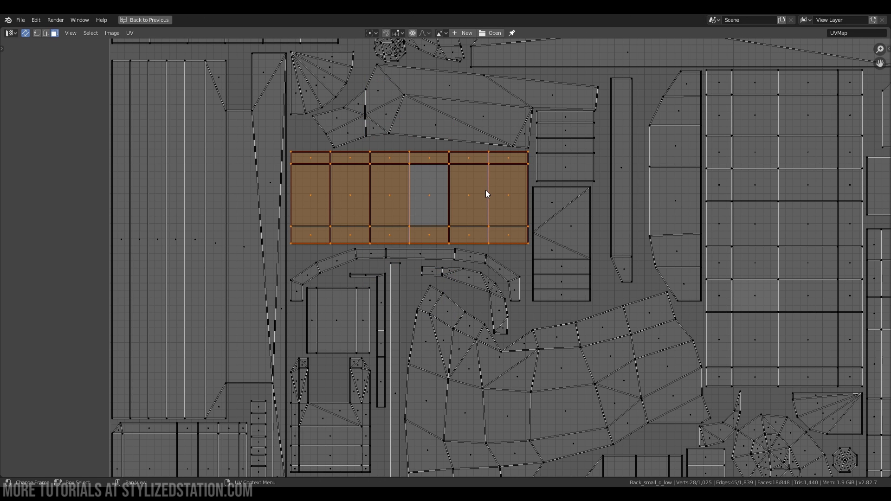
{"action": "scroll", "coordinate": [487, 194], "scroll_direction": "down", "scroll_amount": 3}
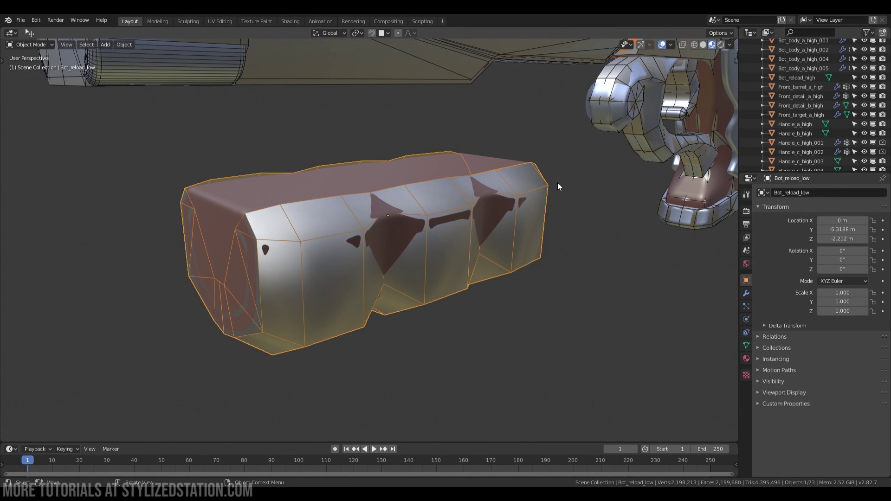
Select the high-poly reload part and examine the matching high and low object names in a maximized Outliner.
{"action": "left_click", "coordinate": [486, 186]}
{"action": "left_click", "coordinate": [506, 197]}
{"action": "left_click", "coordinate": [417, 173]}
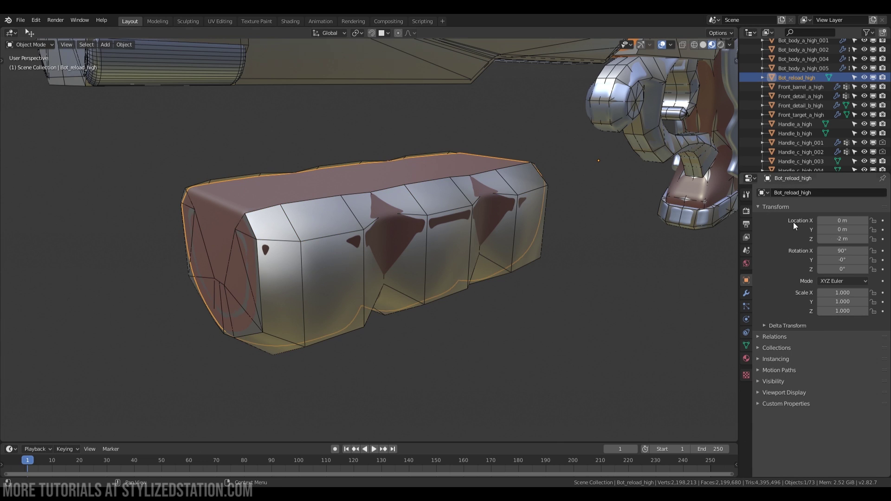
{"action": "key", "text": "ctrl+space"}
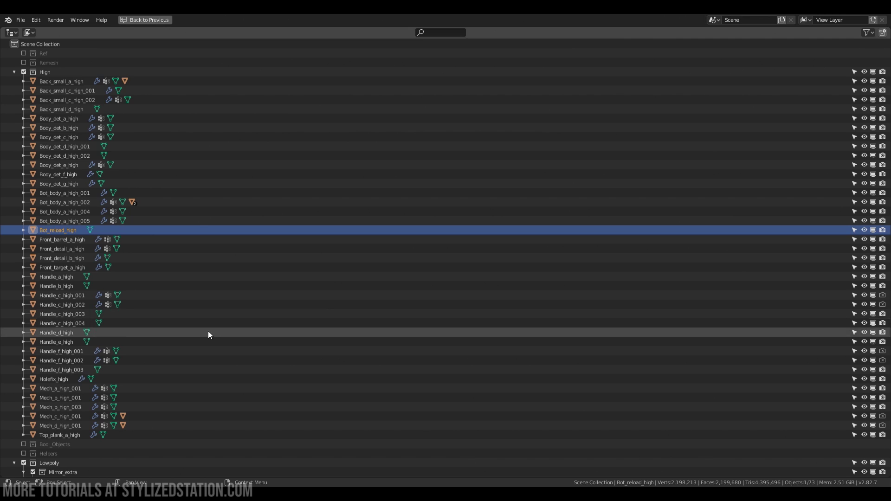
{"action": "scroll", "coordinate": [123, 398], "scroll_direction": "down", "scroll_amount": 15}
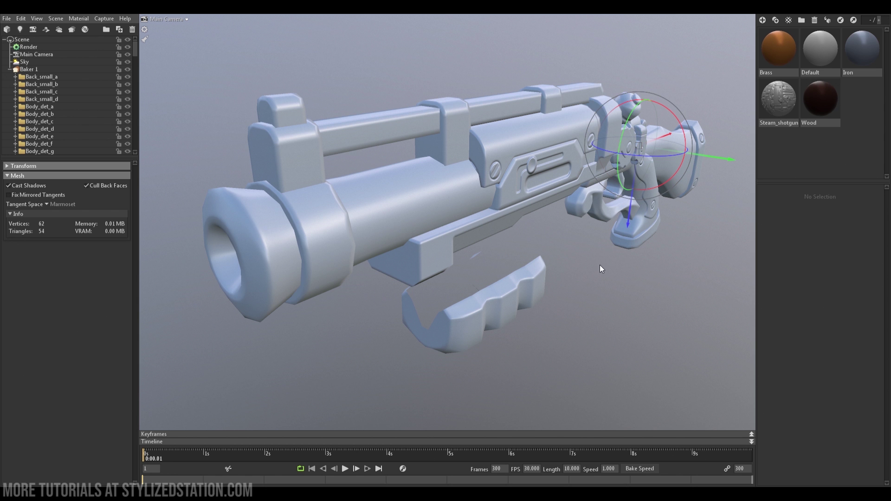
Switch to Marmoset Toolbag, inspect the shotgun meshes and open Baker 1 to review its bake settings and part groups.
{"action": "left_click", "coordinate": [571, 282]}
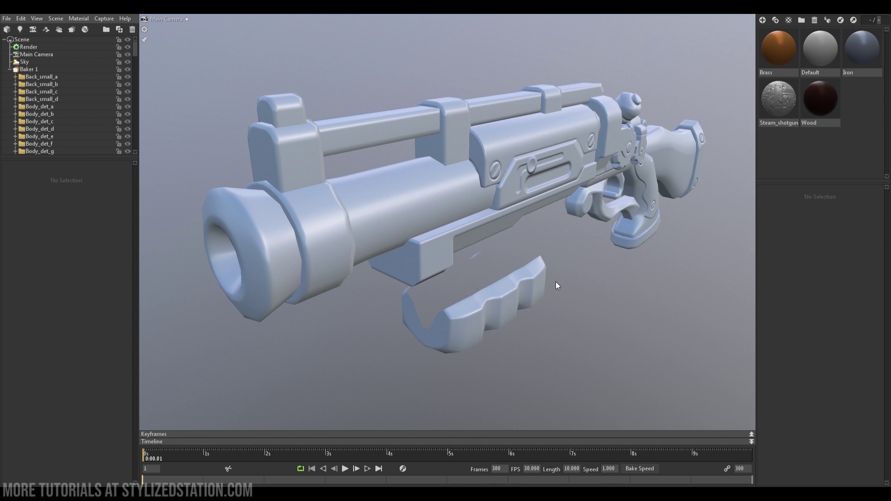
{"action": "left_click_drag", "start_coordinate": [588, 295], "coordinate": [569, 280]}
{"action": "scroll", "coordinate": [550, 259], "scroll_direction": "down", "scroll_amount": 5}
{"action": "scroll", "coordinate": [548, 260], "scroll_direction": "up", "scroll_amount": 5}
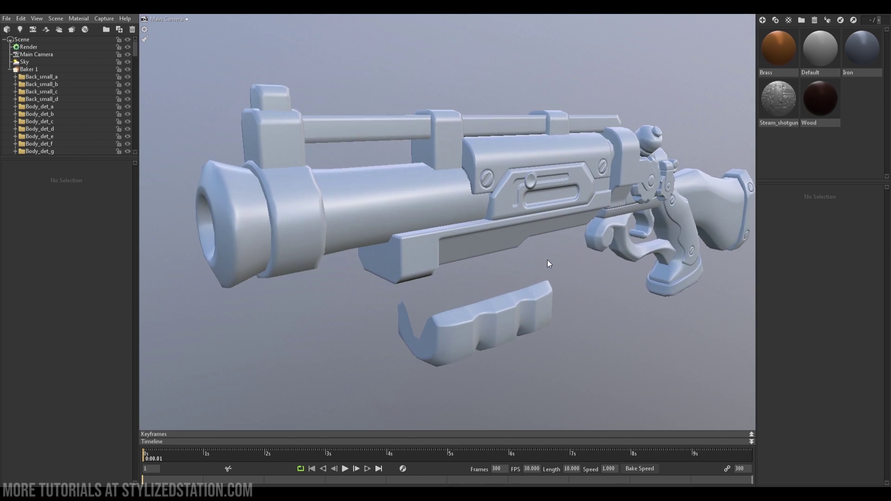
{"action": "left_click", "coordinate": [46, 68]}
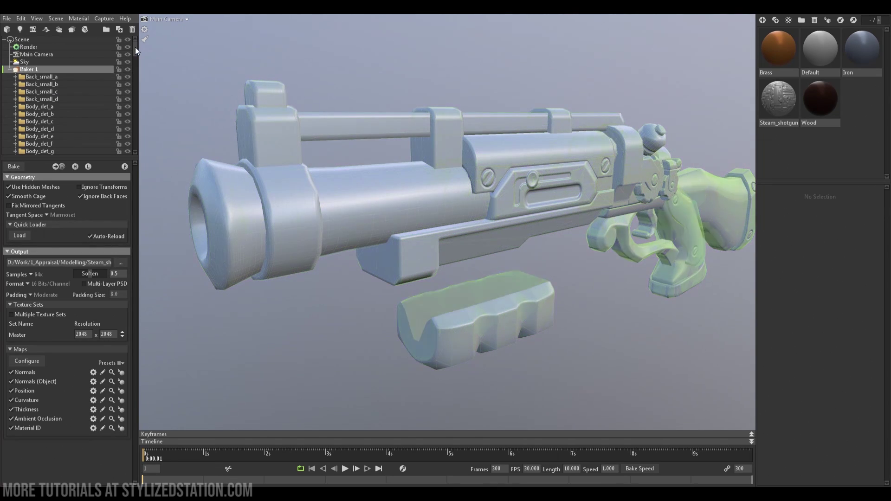
{"action": "mouse_move", "coordinate": [135, 48]}
{"action": "left_mouse_down"}
{"action": "mouse_move", "coordinate": [135, 139]}
{"action": "mouse_move", "coordinate": [135, 47]}
{"action": "left_mouse_up"}
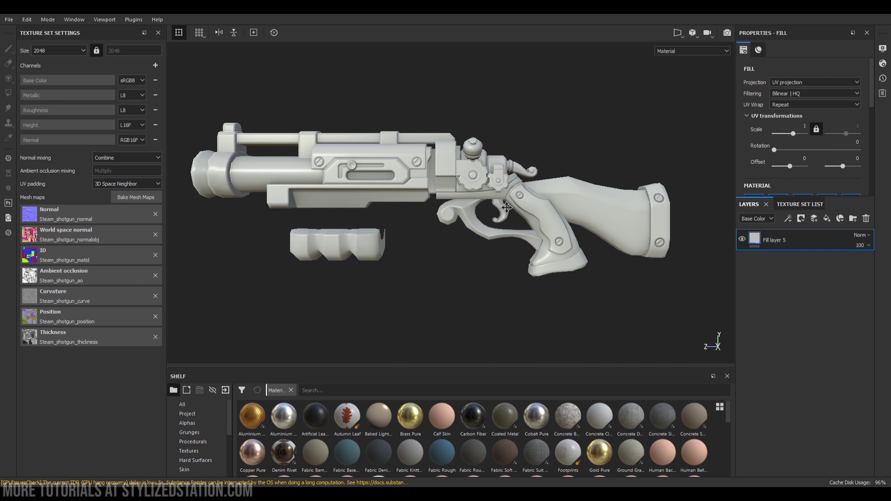
Switch to Substance Painter and create a folder above Fill layer 5, masked by a color selection using the ID map's red.
{"action": "middle_click_drag", "start_coordinate": [500, 199], "coordinate": [508, 197], "text": "alt"}
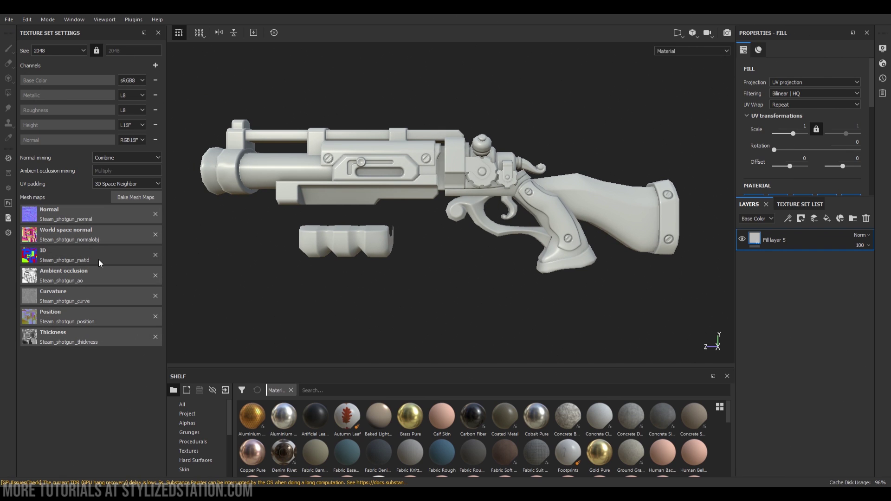
{"action": "left_click", "coordinate": [857, 219]}
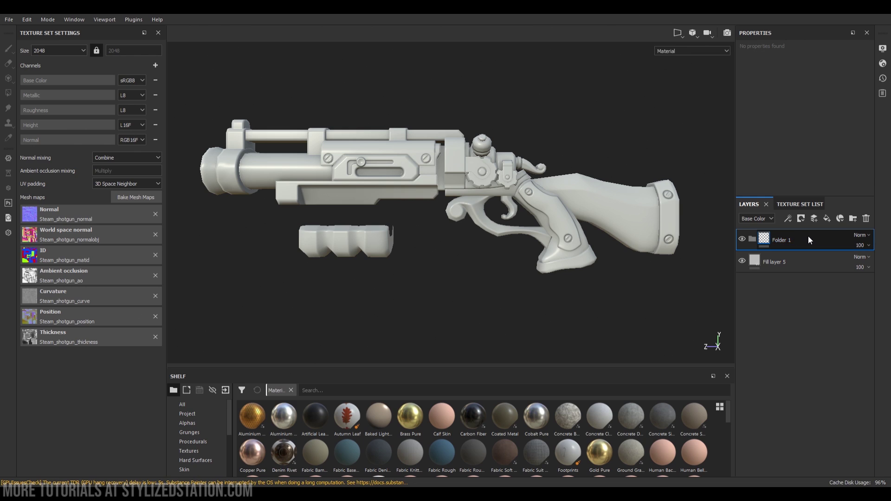
{"action": "left_click", "coordinate": [789, 22]}
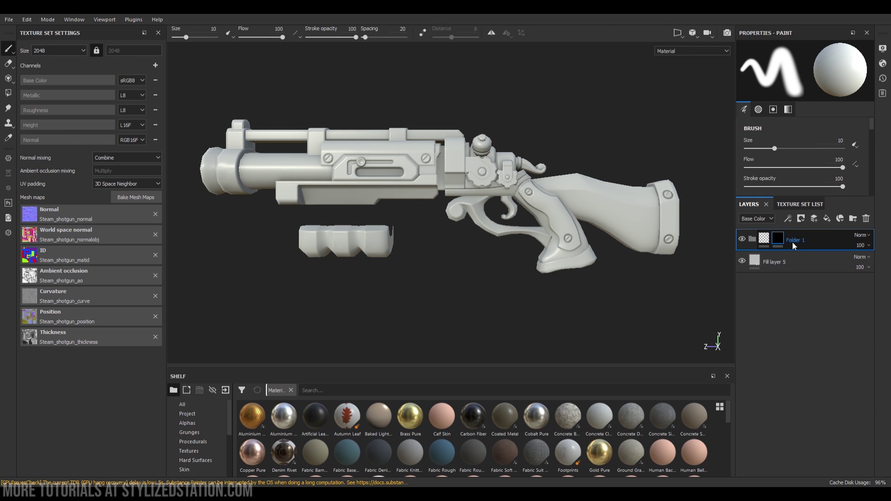
{"action": "left_click", "coordinate": [784, 356]}
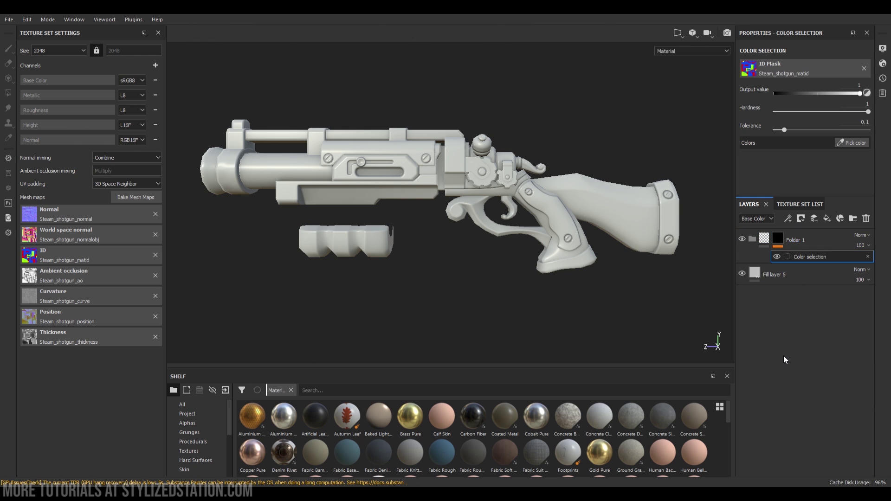
{"action": "left_click", "coordinate": [845, 146]}
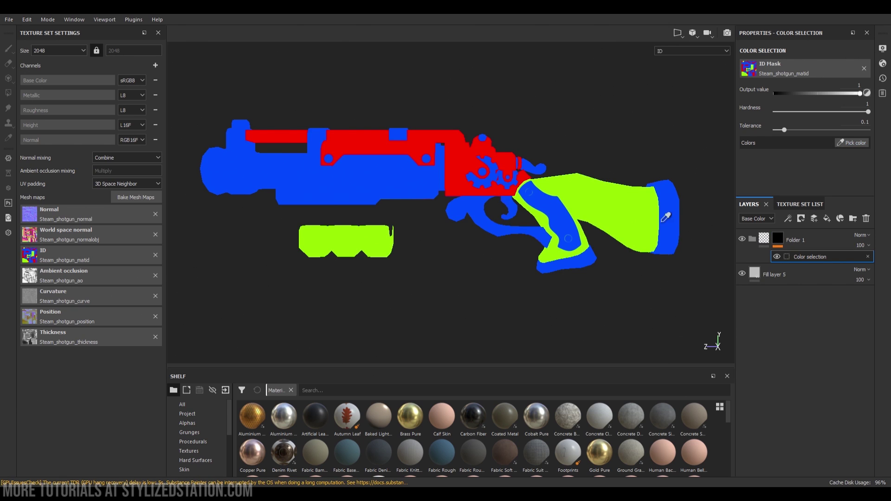
{"action": "left_click", "coordinate": [401, 149]}
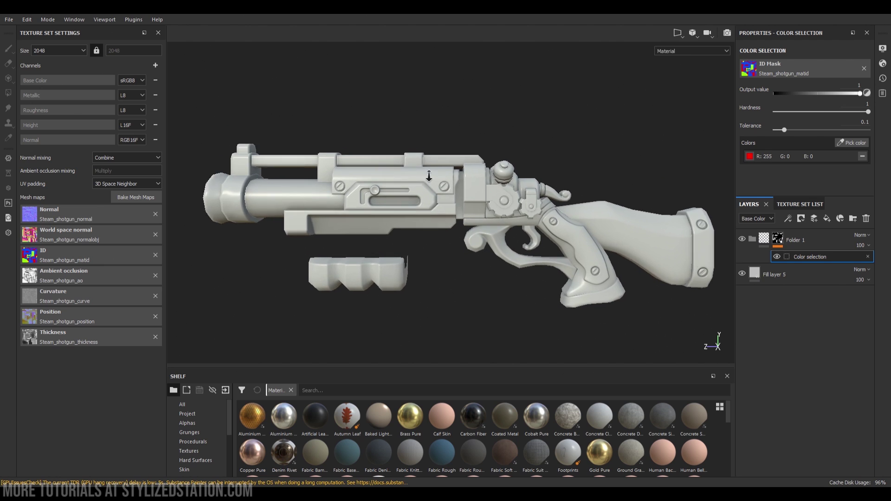
{"action": "right_click_drag", "start_coordinate": [429, 176], "coordinate": [497, 180], "text": "alt"}
{"action": "middle_click_drag", "start_coordinate": [373, 157], "coordinate": [458, 179], "text": "alt"}
{"action": "right_click_drag", "start_coordinate": [405, 170], "coordinate": [455, 179], "text": "alt"}
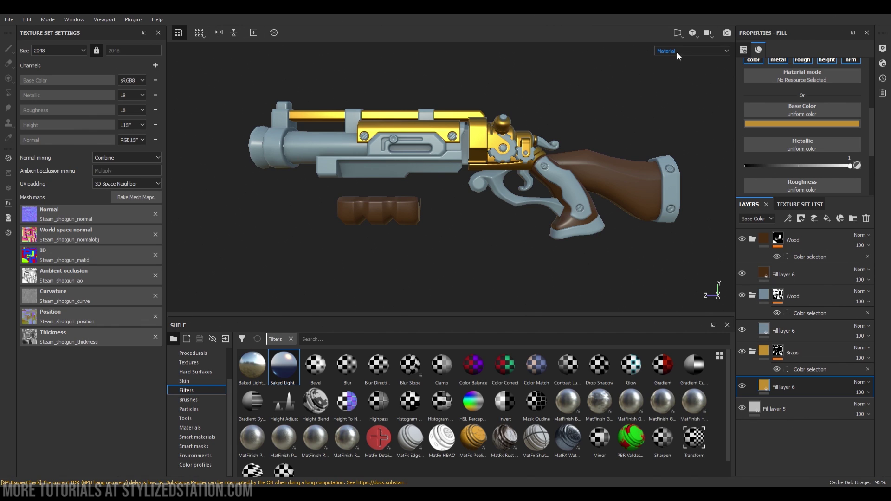
Show only the Base Color channel and examine the flat brass, iron and wood colors on the shotgun.
{"action": "key", "text": "c"}
{"action": "middle_click_drag", "start_coordinate": [511, 168], "coordinate": [549, 177], "text": "alt"}
{"action": "left_click_drag", "start_coordinate": [548, 177], "coordinate": [524, 219], "text": "alt"}
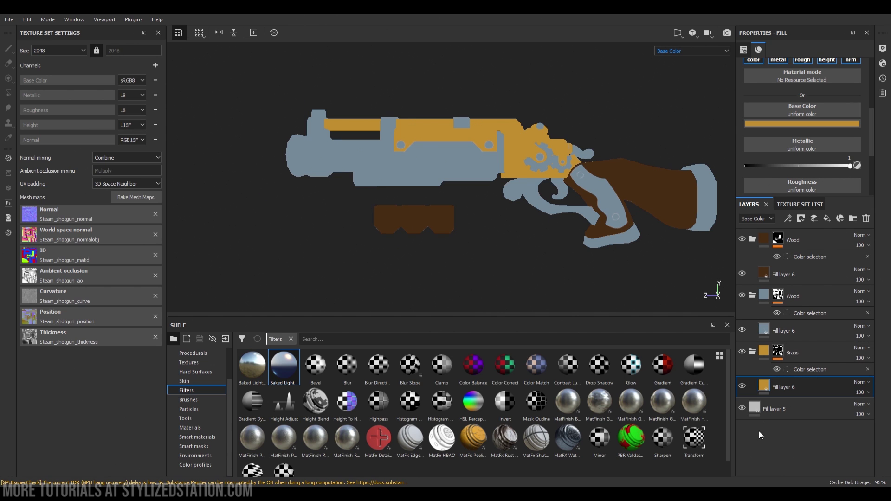
{"action": "left_click_drag", "start_coordinate": [597, 228], "coordinate": [397, 132], "text": "alt"}
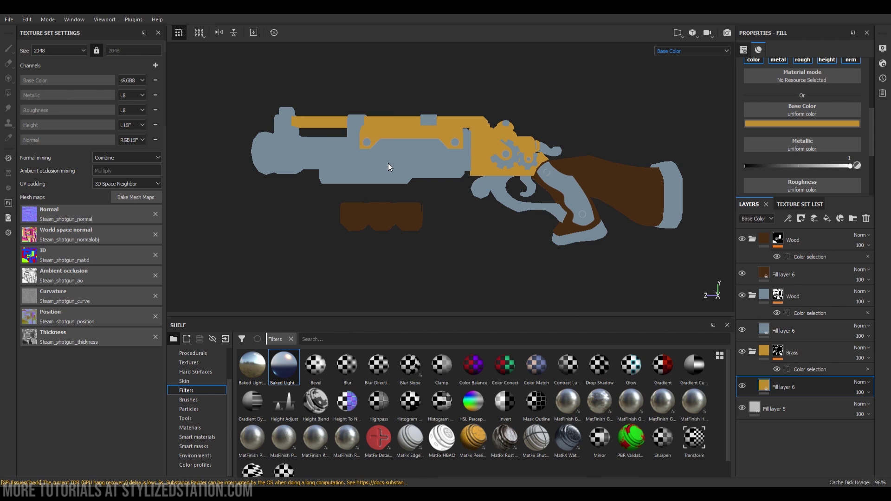
{"action": "middle_click_drag", "start_coordinate": [416, 175], "coordinate": [388, 166], "text": "alt"}
{"action": "right_click_drag", "start_coordinate": [388, 165], "coordinate": [443, 176], "text": "alt"}
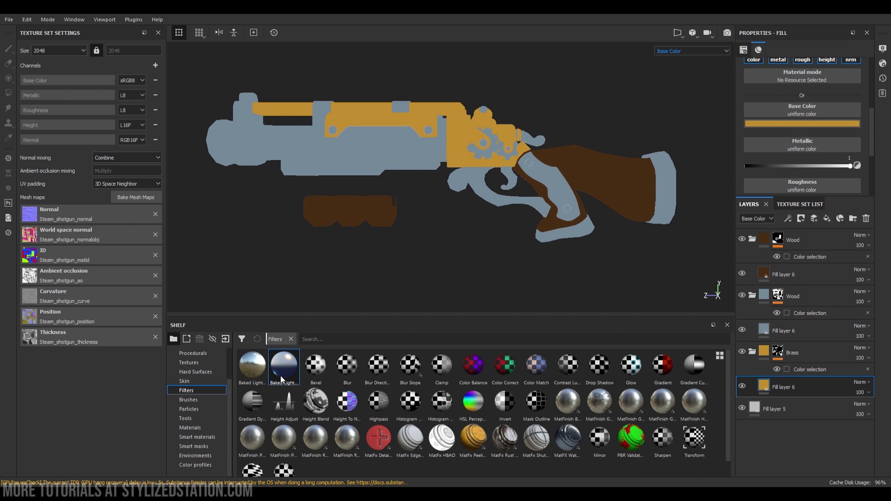
Add the Baked Lighting Stylized filter above the fill layer in each of the three material folders.
{"action": "mouse_move", "coordinate": [282, 380]}
{"action": "left_mouse_down"}
{"action": "mouse_move", "coordinate": [339, 408]}
{"action": "mouse_move", "coordinate": [781, 409]}
{"action": "left_mouse_up"}
{"action": "mouse_move", "coordinate": [283, 372]}
{"action": "left_mouse_down"}
{"action": "mouse_move", "coordinate": [805, 398]}
{"action": "mouse_move", "coordinate": [804, 365]}
{"action": "mouse_move", "coordinate": [759, 321]}
{"action": "left_mouse_up"}
{"action": "mouse_move", "coordinate": [276, 372]}
{"action": "left_mouse_down"}
{"action": "mouse_move", "coordinate": [765, 333]}
{"action": "mouse_move", "coordinate": [800, 286]}
{"action": "left_mouse_up"}
{"action": "middle_click_drag", "start_coordinate": [449, 195], "coordinate": [495, 202], "text": "alt"}
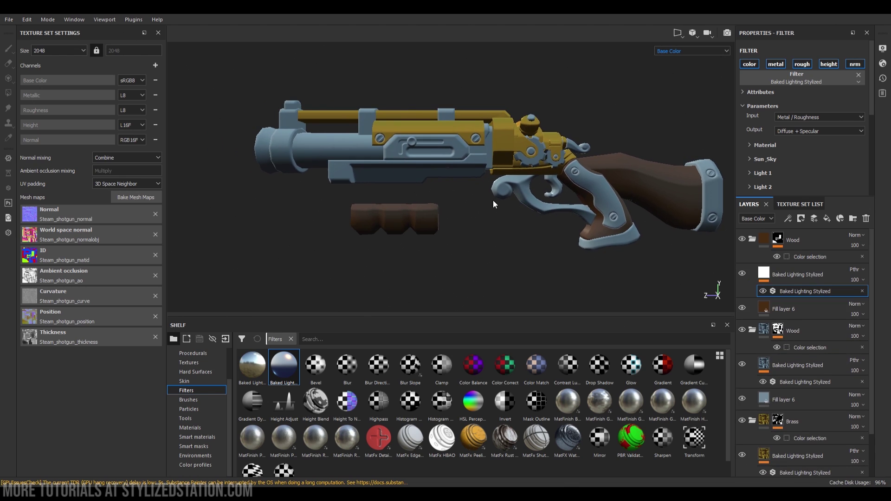
{"action": "left_click_drag", "start_coordinate": [495, 202], "coordinate": [435, 180], "text": "alt"}
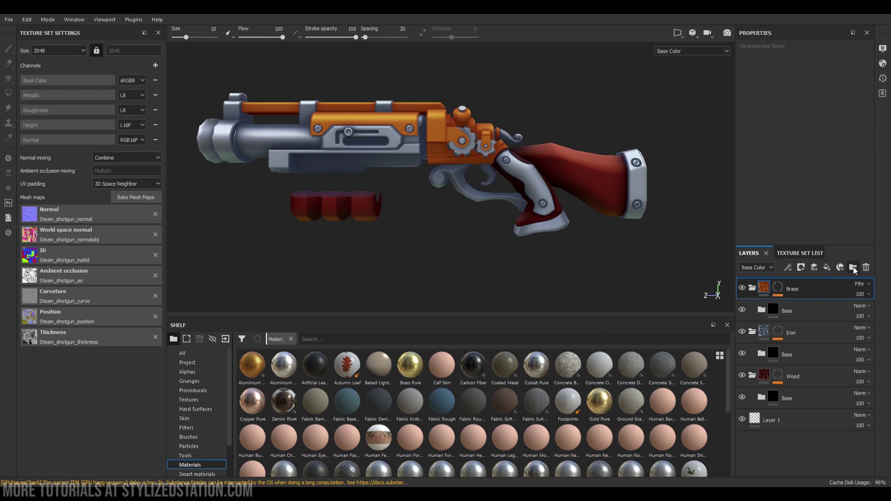
Add a fill layer above the Brass folder and use Steam_shotgun_ao as the grayscale fill in its mask.
{"action": "left_click", "coordinate": [830, 267]}
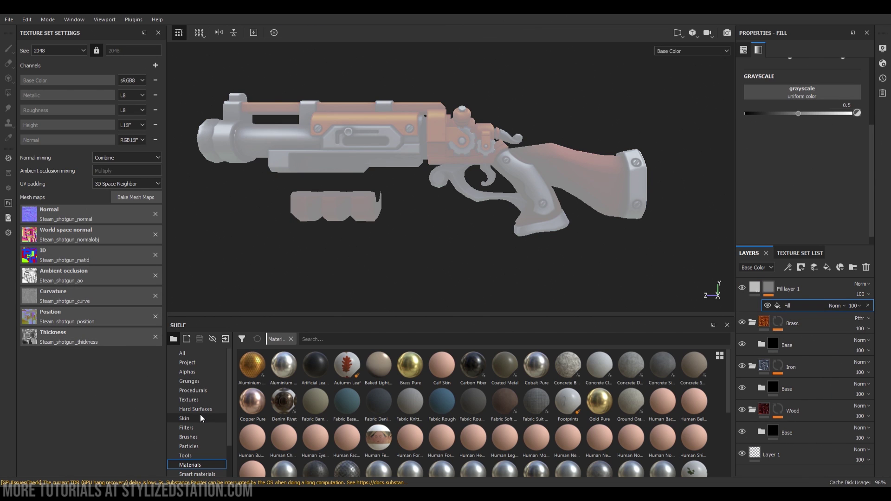
{"action": "left_click", "coordinate": [189, 400]}
{"action": "left_click_drag", "start_coordinate": [413, 378], "coordinate": [827, 123]}
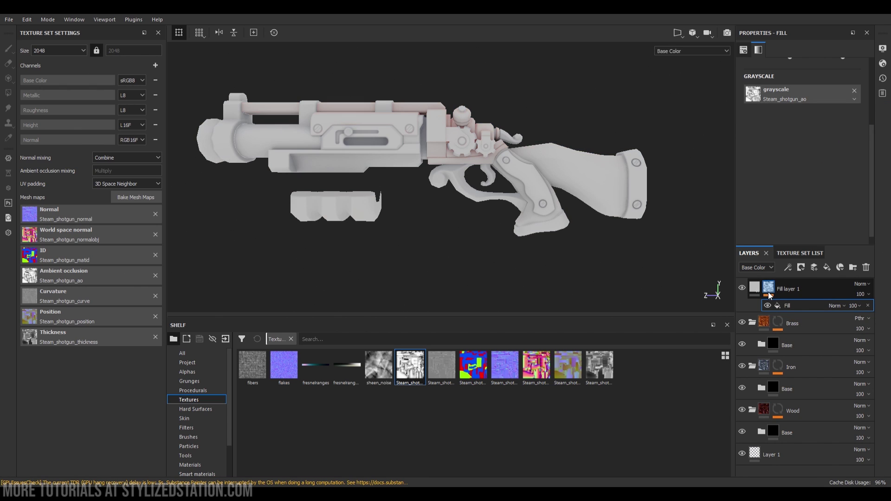
{"action": "scroll", "coordinate": [785, 102], "scroll_direction": "up", "scroll_amount": 3}
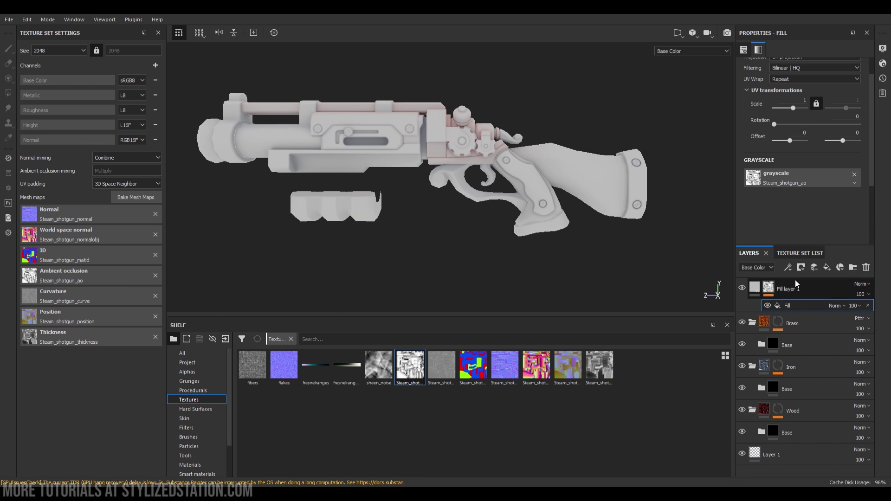
Display the mask of Fill layer 1 and add an inverted Levels effect above its ambient occlusion fill.
{"action": "left_click", "coordinate": [768, 288], "text": "alt"}
{"action": "left_click", "coordinate": [794, 303]}
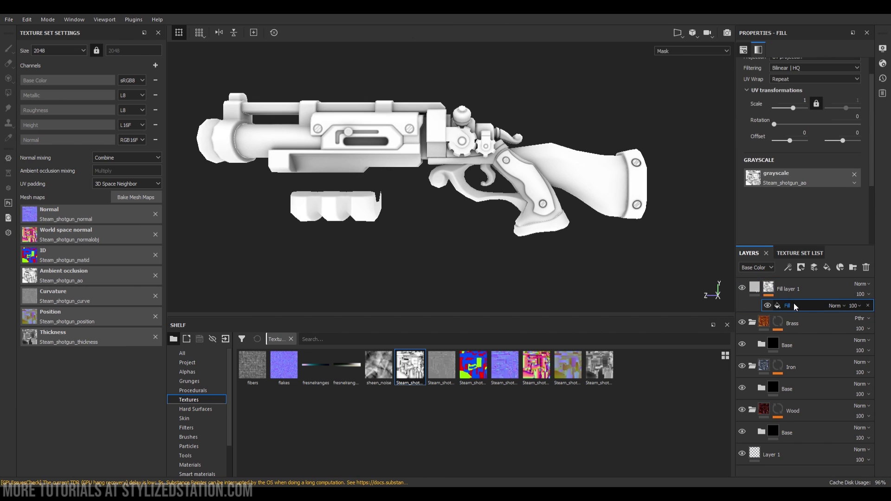
{"action": "right_click_drag", "start_coordinate": [403, 138], "coordinate": [407, 174], "text": "alt"}
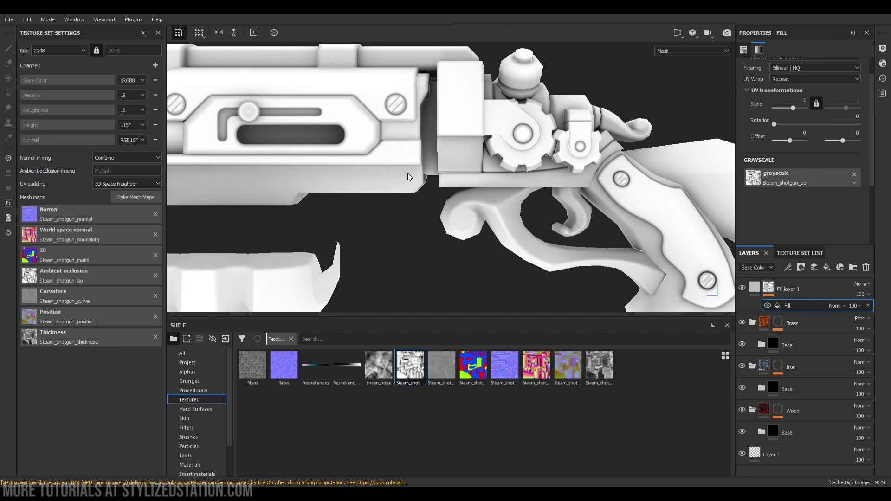
{"action": "middle_click_drag", "start_coordinate": [407, 174], "coordinate": [545, 175], "text": "alt"}
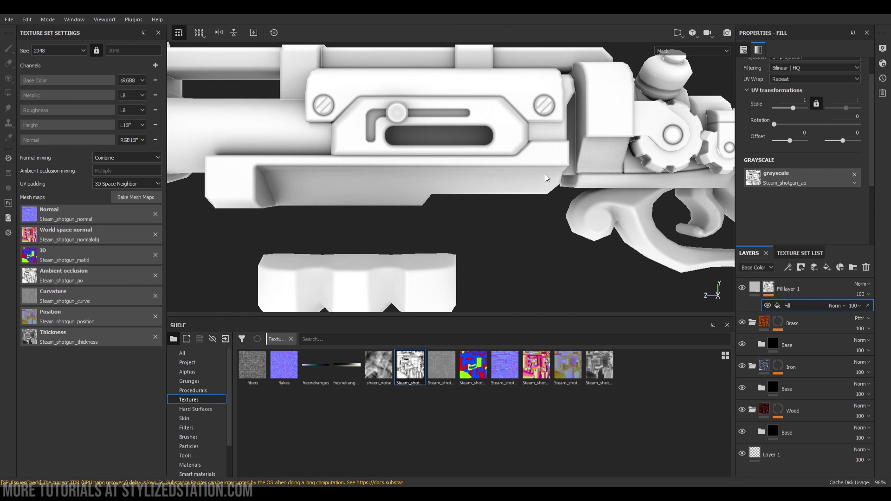
{"action": "right_click", "coordinate": [820, 339]}
{"action": "left_click", "coordinate": [814, 345]}
{"action": "left_click", "coordinate": [835, 131]}
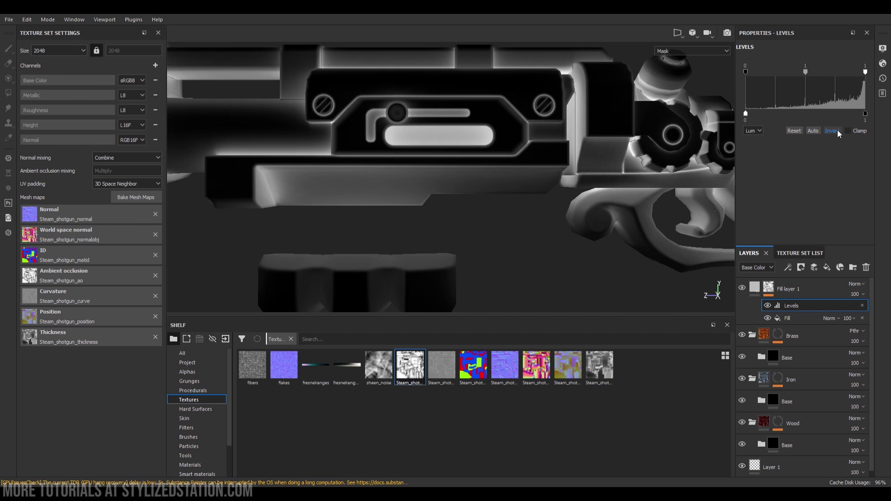
Duplicate the mask's Levels effect and increase contrast with a white input of 0.473 and a slightly raised black input.
{"action": "key", "text": "ctrl+d"}
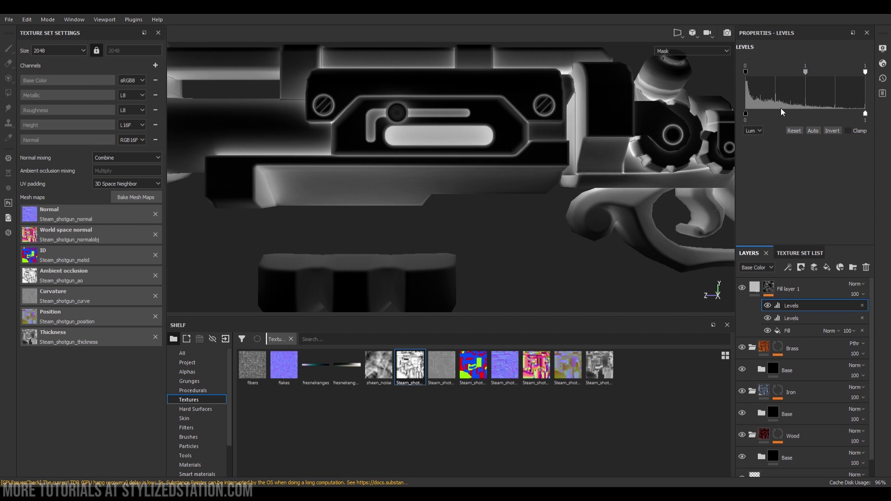
{"action": "mouse_move", "coordinate": [865, 113]}
{"action": "left_mouse_down"}
{"action": "mouse_move", "coordinate": [848, 109]}
{"action": "mouse_move", "coordinate": [867, 111]}
{"action": "left_mouse_up"}
{"action": "left_click_drag", "start_coordinate": [866, 71], "coordinate": [802, 71]}
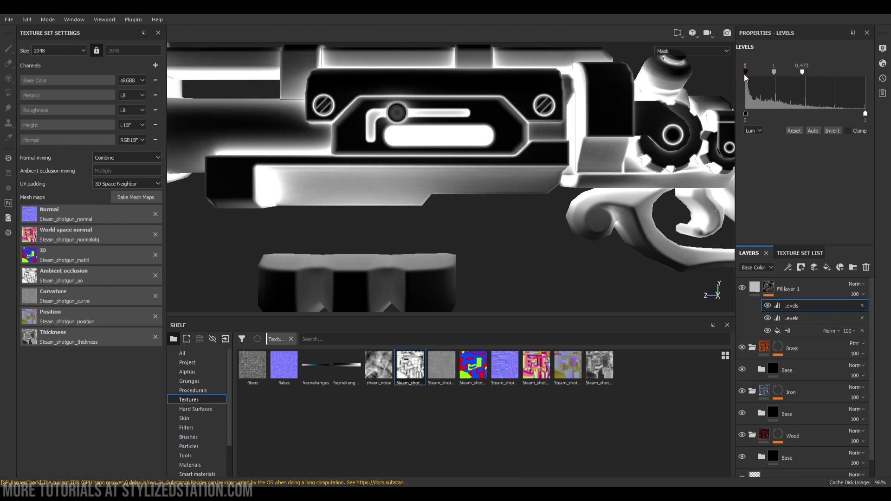
{"action": "left_click_drag", "start_coordinate": [745, 73], "coordinate": [756, 71]}
Set the base color of Fill layer 1 to dark red and select the Base folder inside Iron.
{"action": "left_click", "coordinate": [755, 288]}
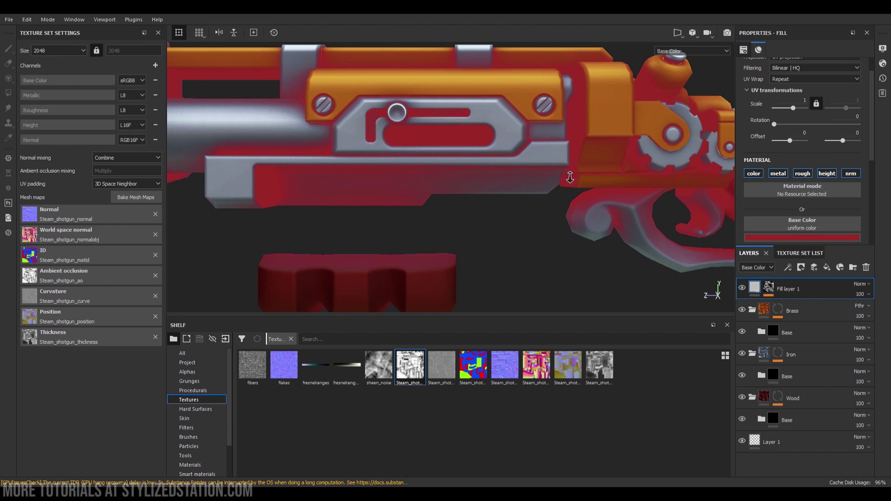
{"action": "key", "text": "f"}
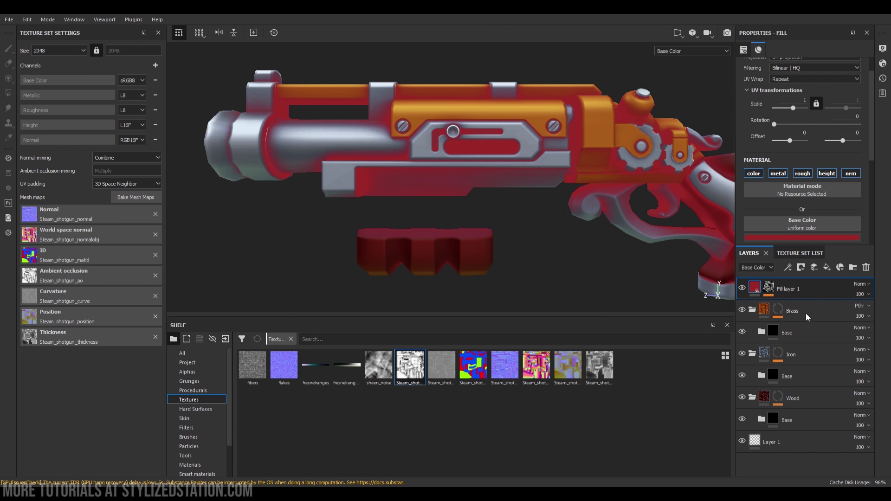
{"action": "mouse_move", "coordinate": [806, 307]}
{"action": "left_mouse_down"}
{"action": "mouse_move", "coordinate": [836, 309]}
{"action": "mouse_move", "coordinate": [829, 293]}
{"action": "mouse_move", "coordinate": [804, 288]}
{"action": "mouse_move", "coordinate": [807, 300]}
{"action": "left_mouse_up"}
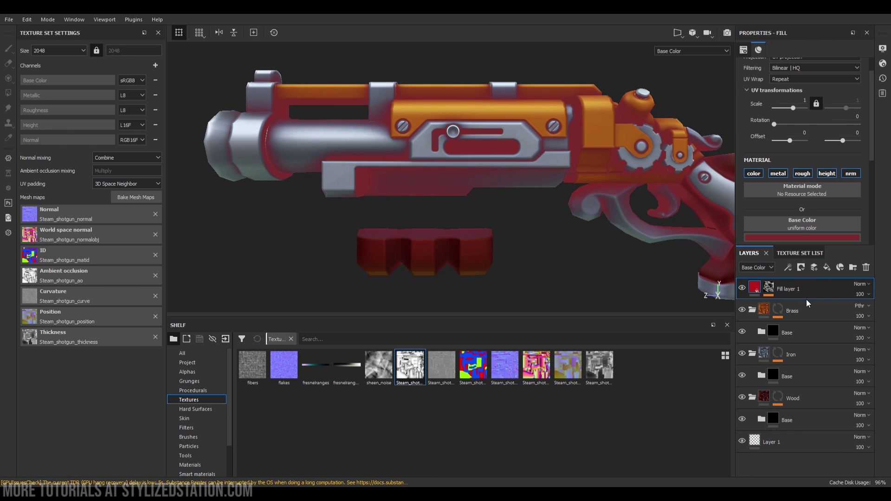
{"action": "left_click", "coordinate": [796, 376]}
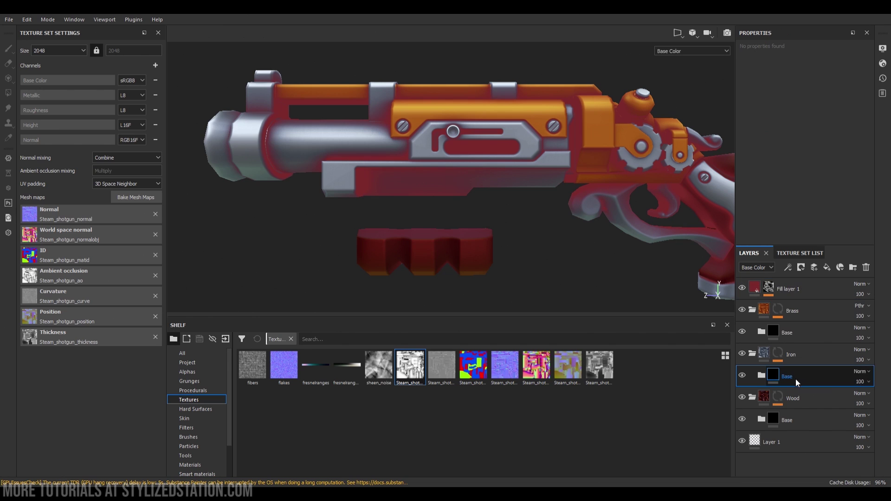
Select the Properties layer in the Iron folder and compare the metal with that layer hidden and shown.
{"action": "left_click", "coordinate": [796, 294]}
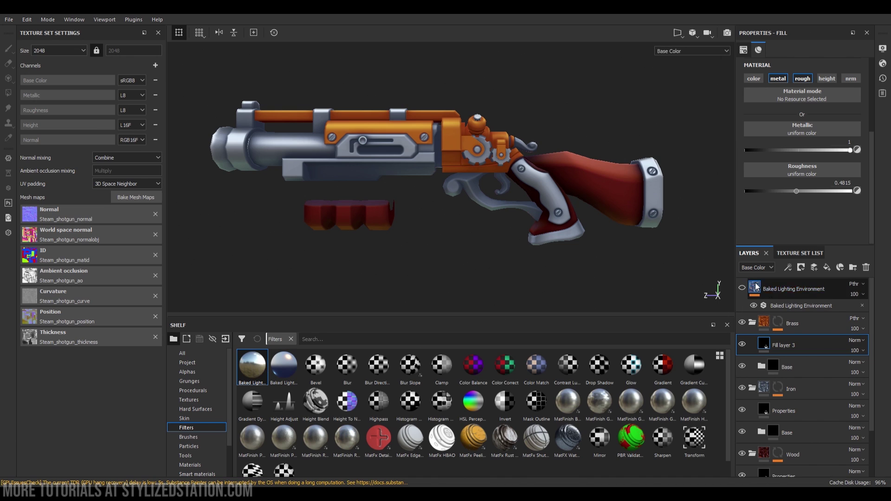
{"action": "left_click_drag", "start_coordinate": [441, 209], "coordinate": [442, 179], "text": "alt"}
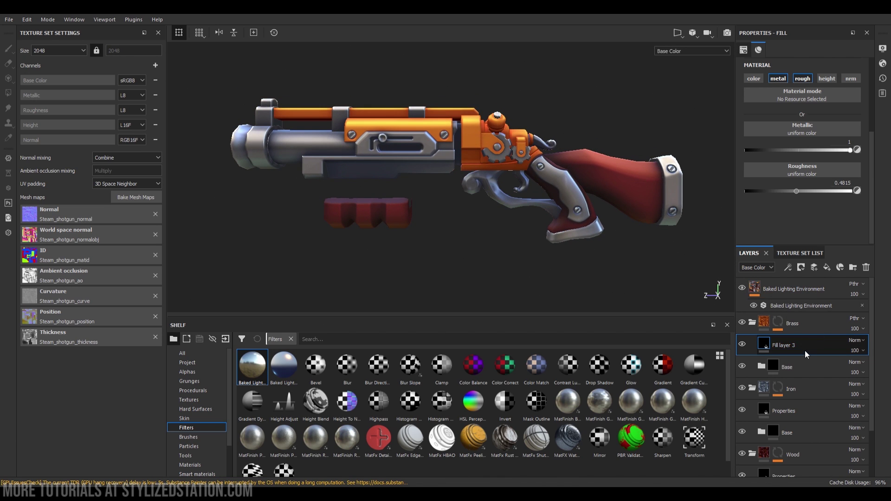
{"action": "left_click", "coordinate": [797, 411]}
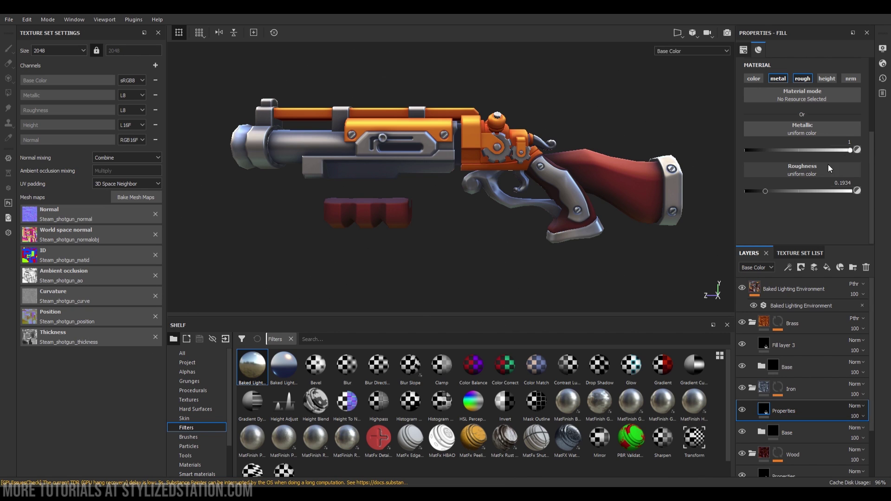
{"action": "left_click", "coordinate": [742, 410]}
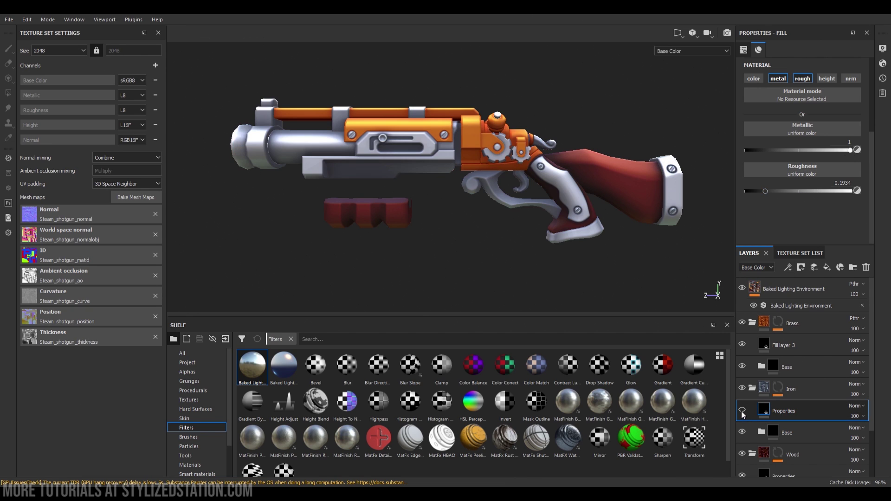
{"action": "left_click", "coordinate": [743, 411]}
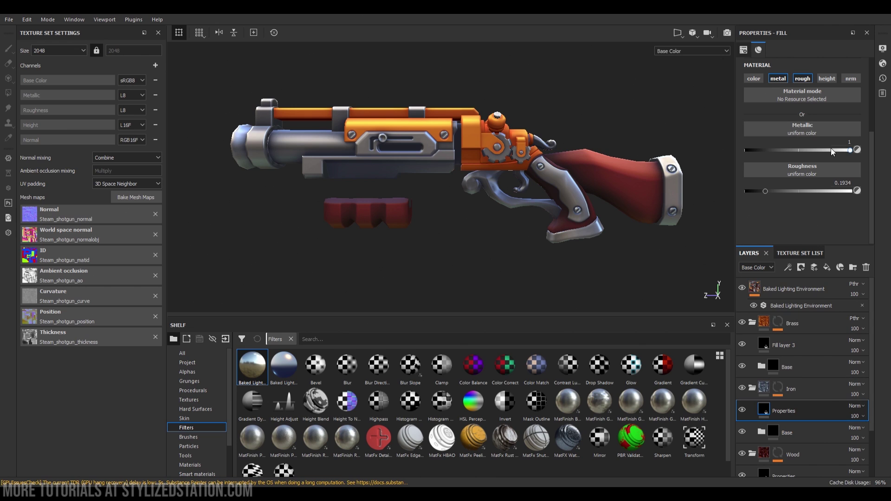
{"action": "mouse_move", "coordinate": [434, 179]}
{"action": "left_mouse_down", "text": "alt"}
{"action": "mouse_move", "coordinate": [430, 215]}
{"action": "mouse_move", "coordinate": [435, 170]}
{"action": "left_mouse_up", "text": "alt"}
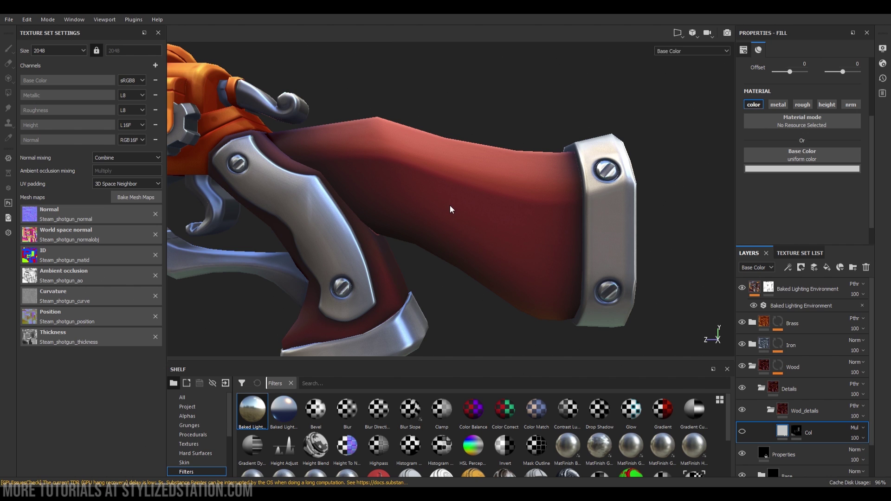
Make the Col layer in the Wod_details folder visible and display its painted wood grain mask.
{"action": "left_click_drag", "start_coordinate": [481, 179], "coordinate": [456, 191], "text": "alt"}
{"action": "left_click", "coordinate": [742, 432]}
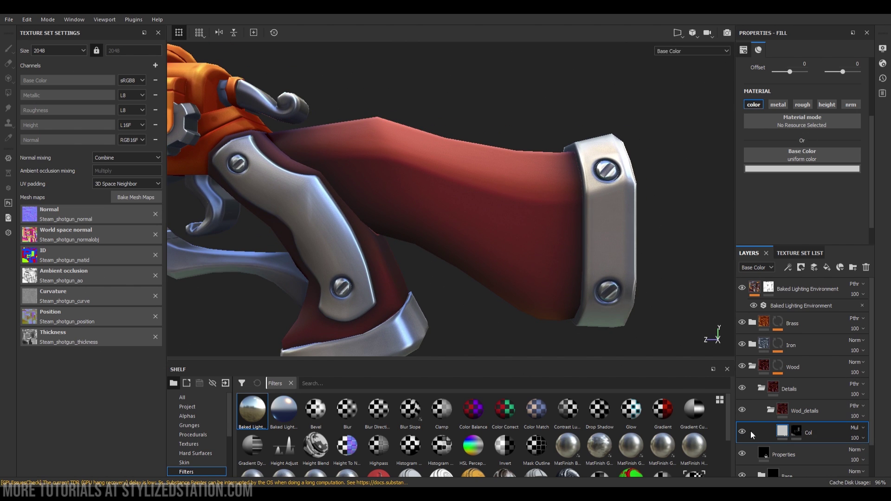
{"action": "left_click", "coordinate": [795, 434], "text": "alt"}
{"action": "left_click_drag", "start_coordinate": [509, 190], "coordinate": [402, 163], "text": "alt"}
{"action": "mouse_move", "coordinate": [464, 186]}
{"action": "left_mouse_down", "text": "alt"}
{"action": "mouse_move", "coordinate": [441, 224]}
{"action": "mouse_move", "coordinate": [468, 199]}
{"action": "left_mouse_up", "text": "alt"}
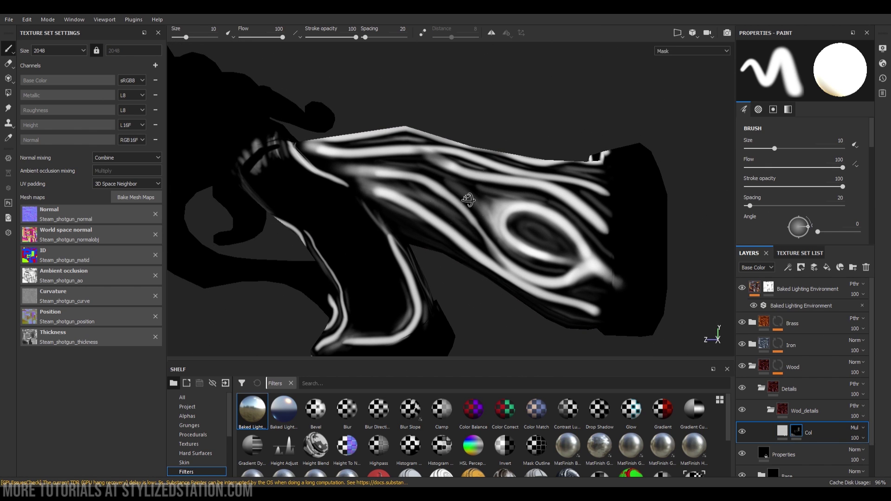
Return to the Col layer's fill, enable its height channel and set the height to -1.
{"action": "left_click", "coordinate": [784, 433]}
{"action": "mouse_move", "coordinate": [518, 229]}
{"action": "left_mouse_down", "text": "alt"}
{"action": "mouse_move", "coordinate": [478, 221]}
{"action": "mouse_move", "coordinate": [504, 213]}
{"action": "left_mouse_up", "text": "alt"}
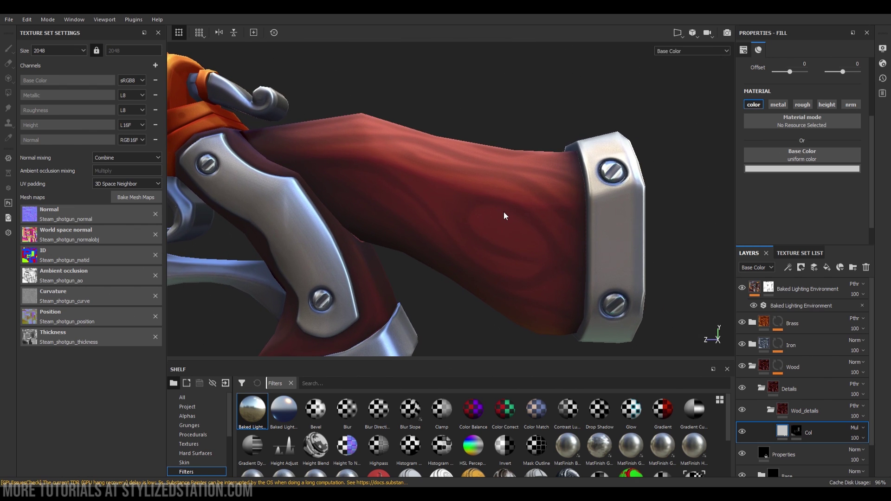
{"action": "left_click", "coordinate": [828, 105]}
{"action": "left_click_drag", "start_coordinate": [761, 212], "coordinate": [732, 211]}
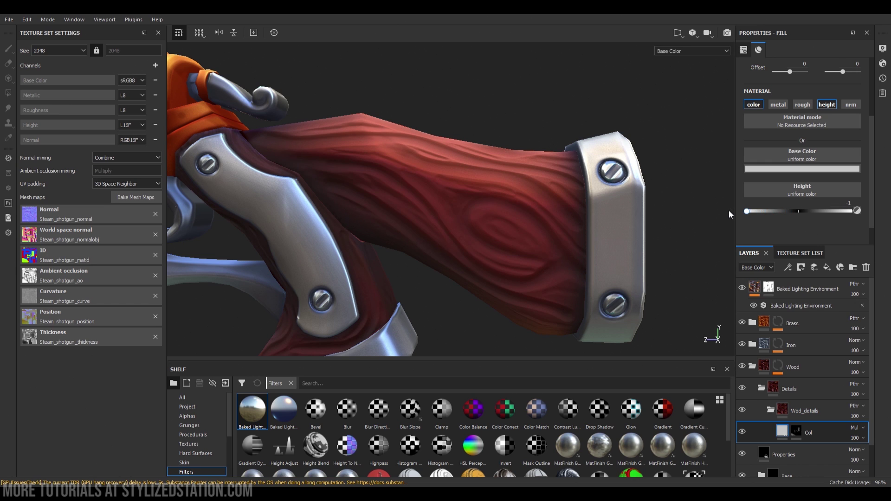
Show the 3D and 2D views side by side and examine the wood grain on the stock and the UV layout.
{"action": "right_click_drag", "start_coordinate": [494, 228], "coordinate": [482, 223], "text": "alt"}
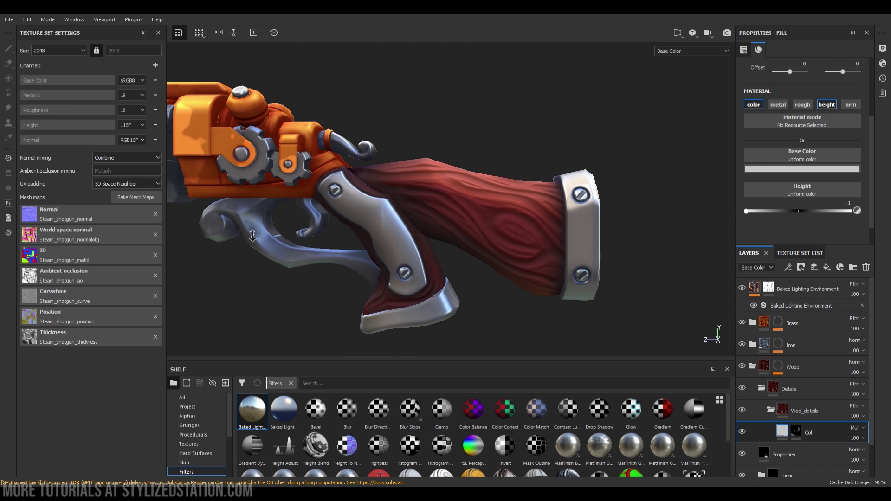
{"action": "left_click_drag", "start_coordinate": [483, 223], "coordinate": [471, 235], "text": "alt"}
{"action": "key", "text": "F1"}
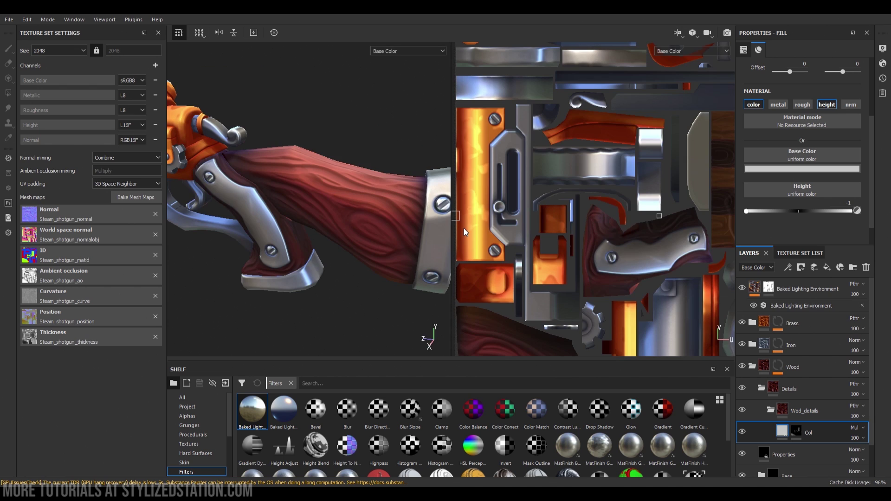
{"action": "middle_click_drag", "start_coordinate": [554, 257], "coordinate": [591, 207], "text": "alt"}
{"action": "right_click_drag", "start_coordinate": [591, 207], "coordinate": [642, 227], "text": "alt"}
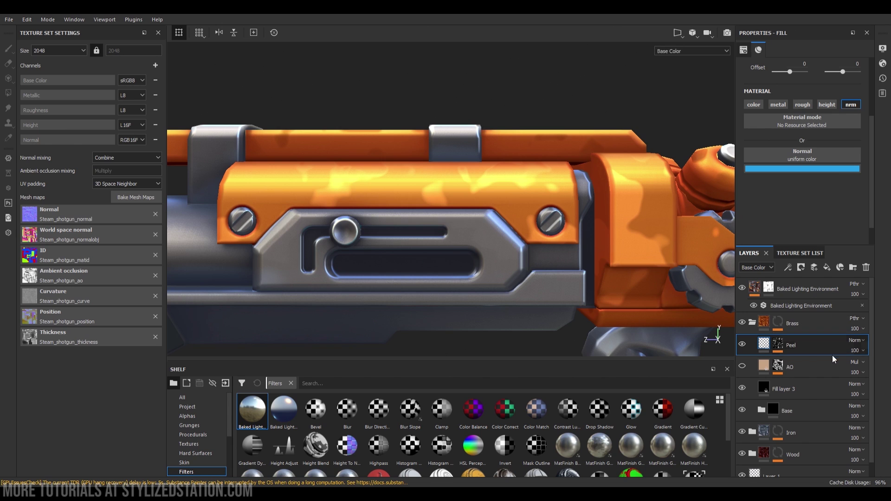
Display the mask of the Peel layer in the Brass folder and return to its fill.
{"action": "left_click", "coordinate": [779, 344], "text": "alt"}
{"action": "middle_click_drag", "start_coordinate": [563, 209], "coordinate": [593, 214], "text": "alt"}
{"action": "left_click", "coordinate": [764, 346]}
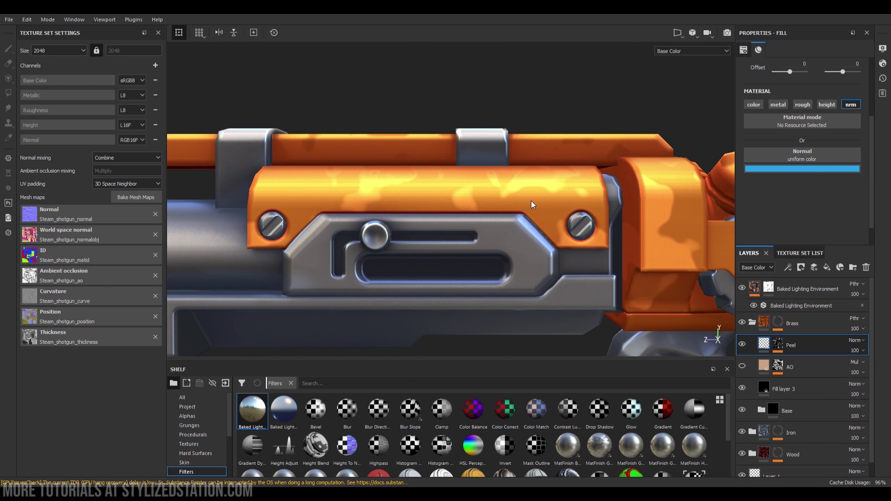
Examine the peel detail on the brass parts and compare them with the Baked Lighting Environment layer hidden and shown.
{"action": "left_click_drag", "start_coordinate": [531, 202], "coordinate": [527, 232], "text": "alt"}
{"action": "left_click_drag", "start_coordinate": [476, 194], "coordinate": [451, 241], "text": "alt"}
{"action": "right_click_drag", "start_coordinate": [520, 207], "coordinate": [392, 222], "text": "alt"}
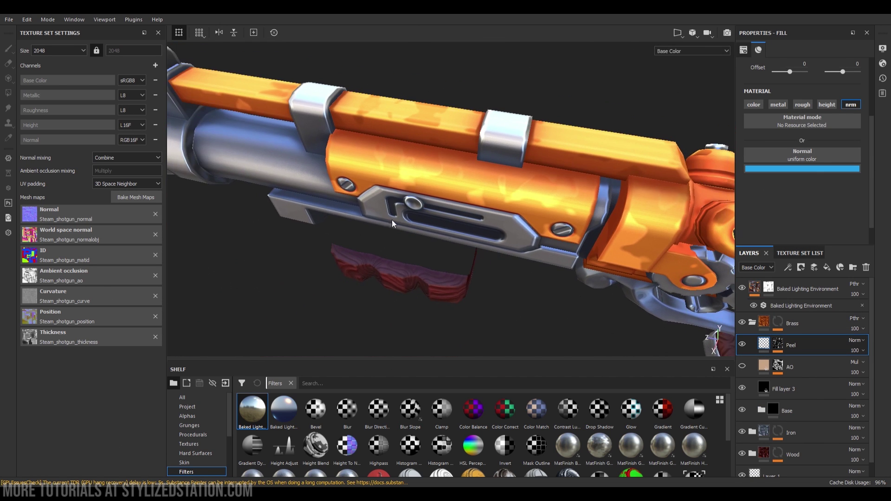
{"action": "middle_click_drag", "start_coordinate": [392, 222], "coordinate": [320, 230], "text": "alt"}
{"action": "left_click", "coordinate": [742, 287]}
{"action": "left_click", "coordinate": [743, 288]}
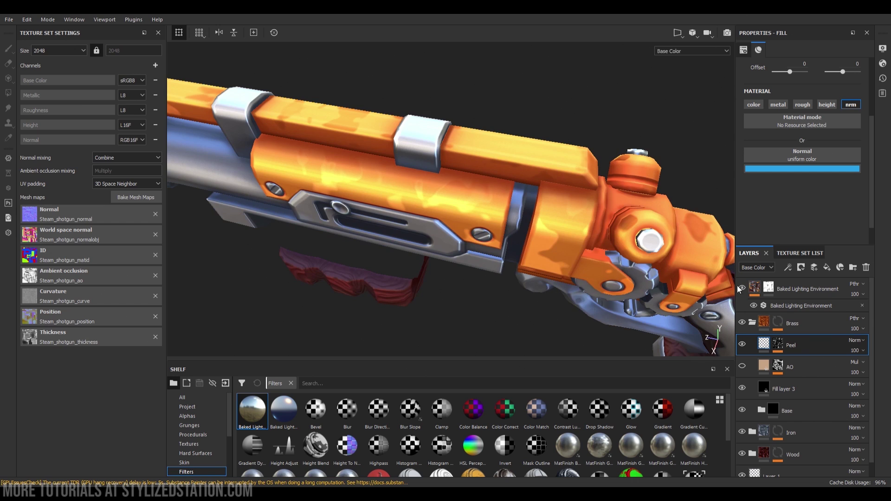
In the split 3D and 2D view, inspect the fill settings of Iron's Craks layer and the barrel cracks, then select the layer's mask.
{"action": "key", "text": "F1"}
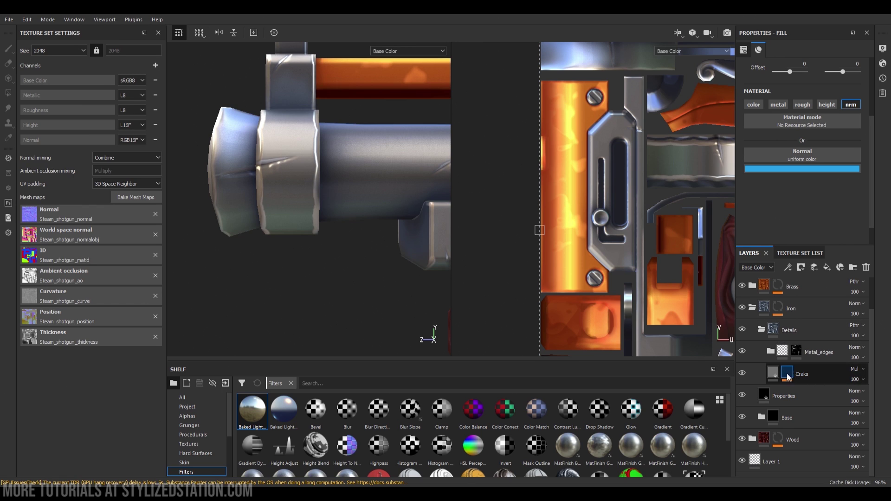
{"action": "left_click", "coordinate": [772, 375]}
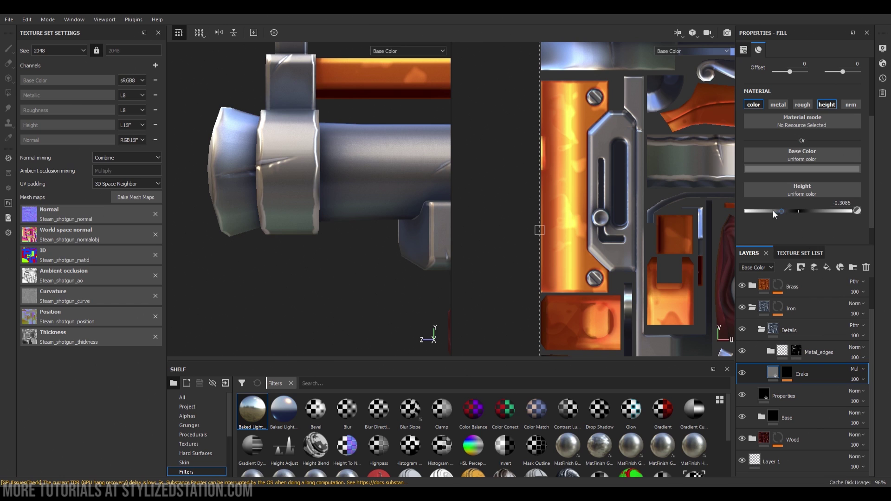
{"action": "left_click_drag", "start_coordinate": [267, 177], "coordinate": [291, 218], "text": "alt"}
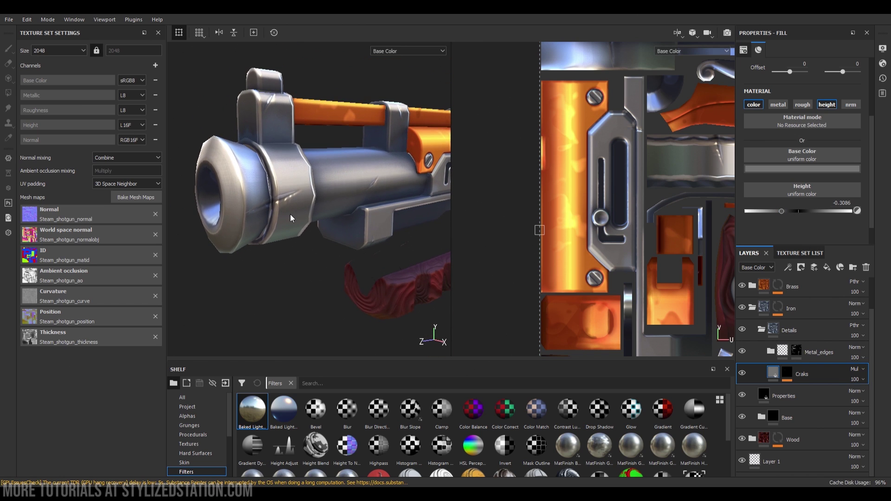
{"action": "scroll", "coordinate": [776, 307], "scroll_direction": "up", "scroll_amount": 2}
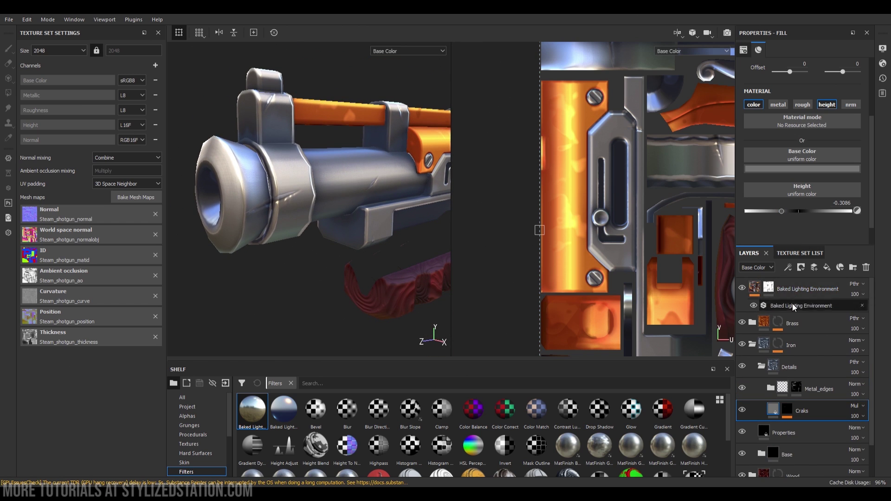
{"action": "scroll", "coordinate": [793, 310], "scroll_direction": "down", "scroll_amount": 2}
{"action": "left_click", "coordinate": [787, 374]}
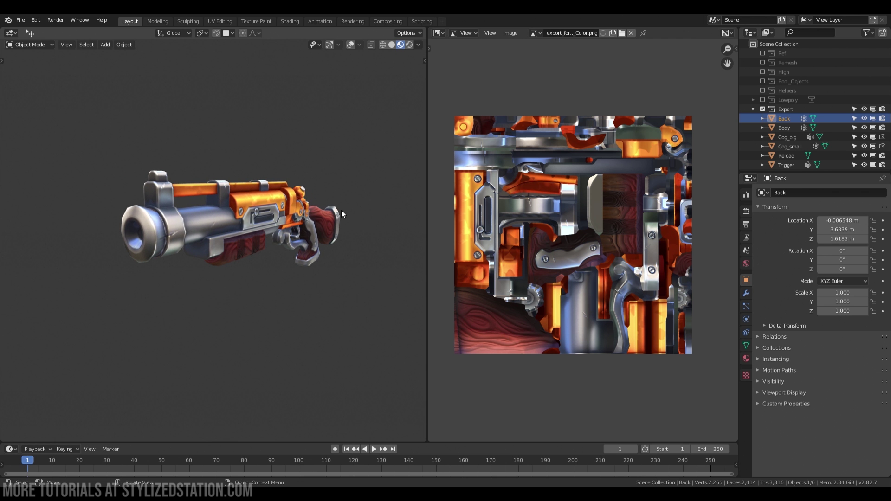
In Blender, examine the textured shotgun from several angles alongside its exported color texture.
{"action": "middle_click_drag", "start_coordinate": [341, 210], "coordinate": [226, 234]}
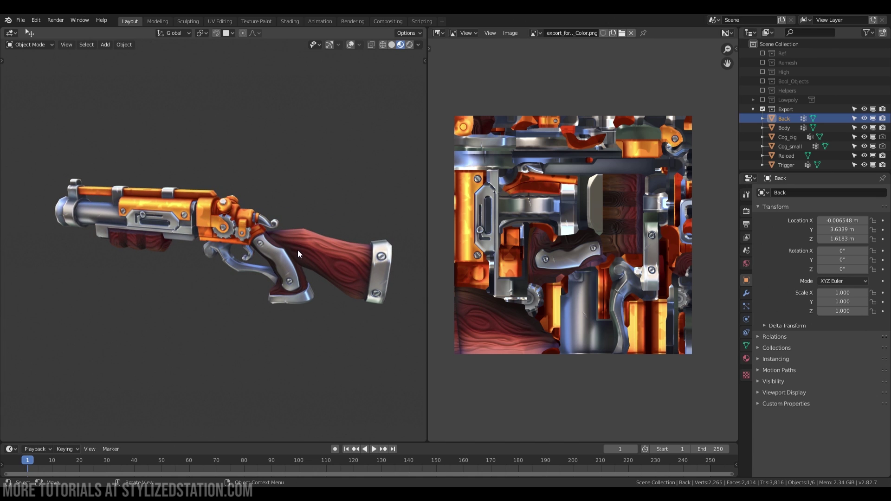
{"action": "scroll", "coordinate": [498, 213], "scroll_direction": "up", "scroll_amount": 4}
{"action": "middle_click_drag", "start_coordinate": [515, 207], "coordinate": [562, 222]}
{"action": "scroll", "coordinate": [583, 247], "scroll_direction": "down", "scroll_amount": 1}
{"action": "scroll", "coordinate": [562, 223], "scroll_direction": "down", "scroll_amount": 2}
{"action": "middle_click_drag", "start_coordinate": [599, 194], "coordinate": [478, 207]}
{"action": "middle_click_drag", "start_coordinate": [262, 252], "coordinate": [280, 262]}
Maximize the 3D viewport and examine the finished shotgun from the rear, front and side.
{"action": "key", "text": "ctrl+alt+space"}
{"action": "scroll", "coordinate": [430, 261], "scroll_direction": "down", "scroll_amount": 3}
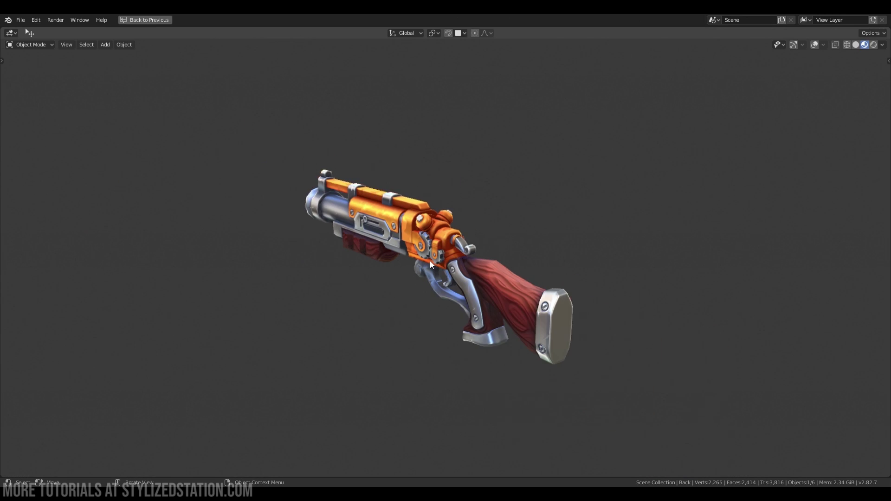
{"action": "middle_click_drag", "start_coordinate": [429, 261], "coordinate": [533, 241]}
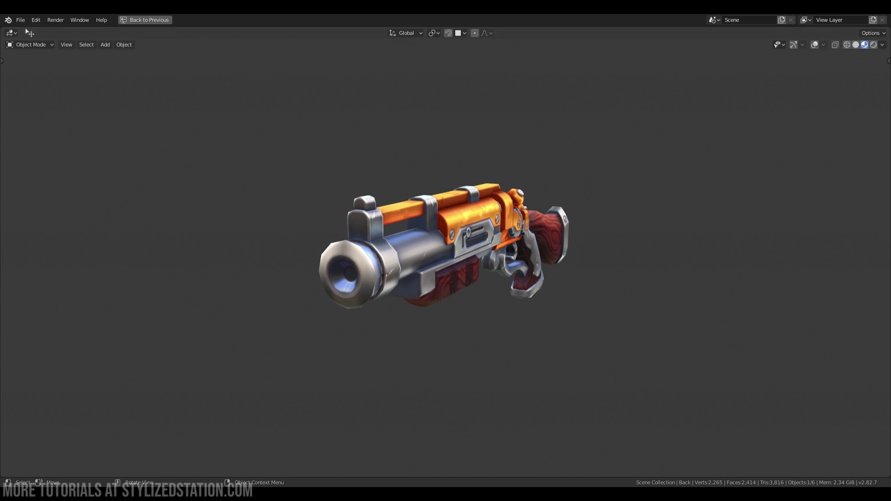
{"action": "middle_click_drag", "start_coordinate": [292, 248], "coordinate": [474, 261]}
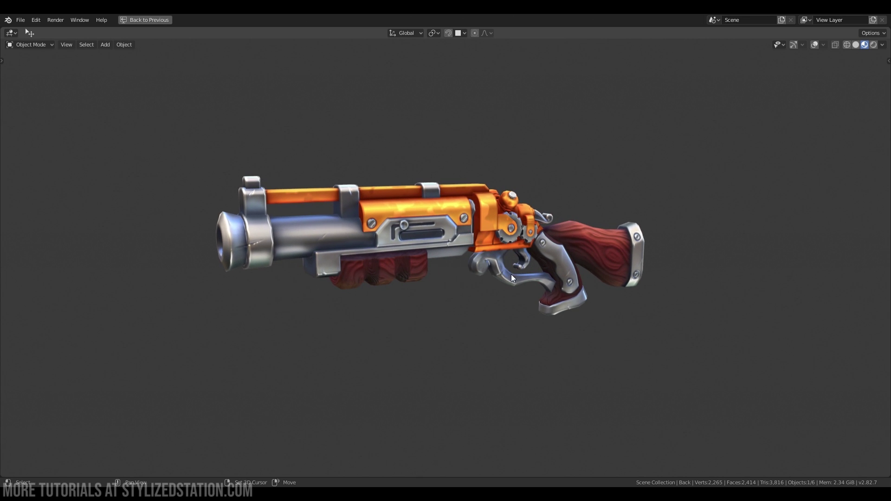
{"action": "scroll", "coordinate": [483, 269], "scroll_direction": "up", "scroll_amount": 2}
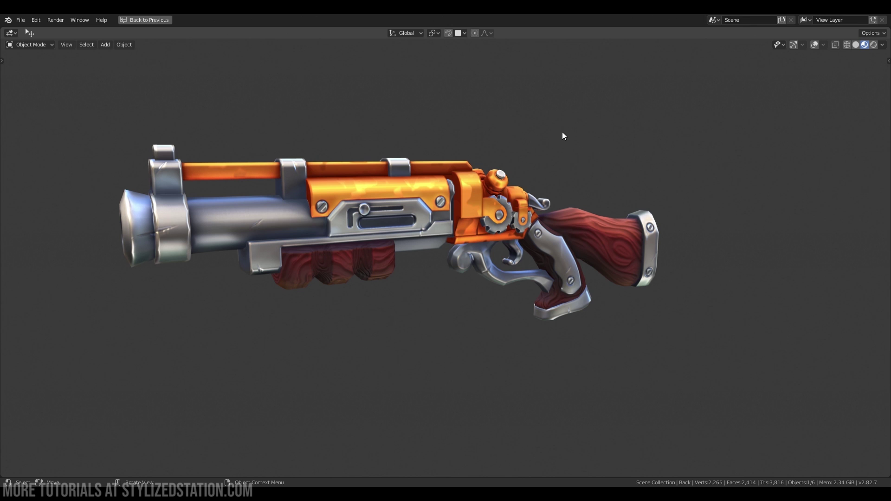
{"action": "middle_click_drag", "start_coordinate": [433, 179], "coordinate": [452, 184]}
Restore the layout with the texture beside the 3D viewport and orbit the shotgun from rear to side.
{"action": "key", "text": "ctrl+space"}
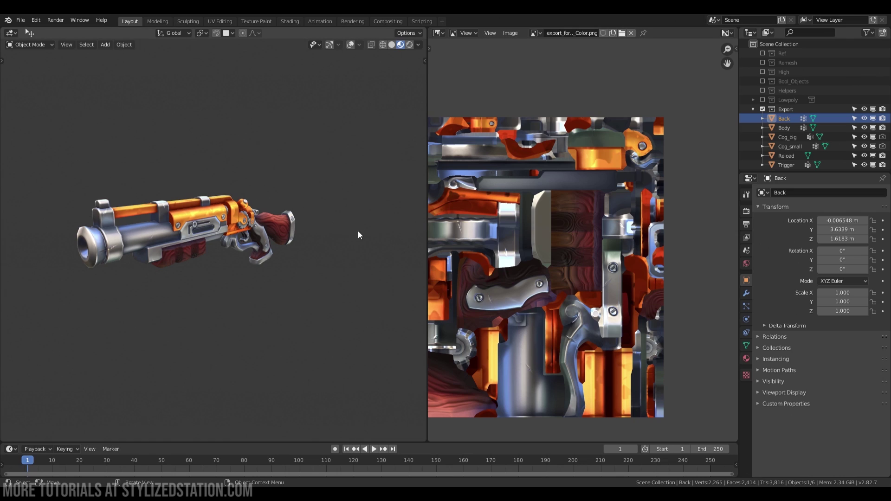
{"action": "middle_click_drag", "start_coordinate": [274, 234], "coordinate": [240, 230]}
{"action": "scroll", "coordinate": [276, 243], "scroll_direction": "up", "scroll_amount": 2}
{"action": "scroll", "coordinate": [311, 236], "scroll_direction": "down", "scroll_amount": 2}
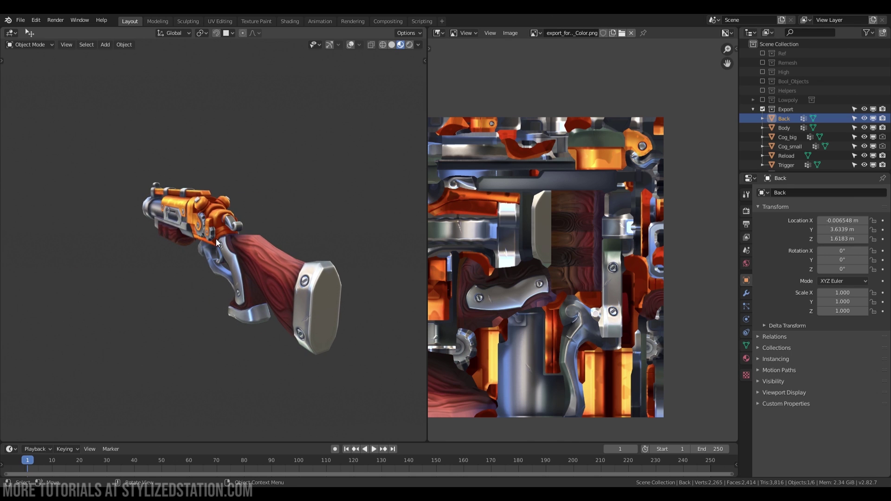
{"action": "middle_click_drag", "start_coordinate": [177, 243], "coordinate": [271, 233]}
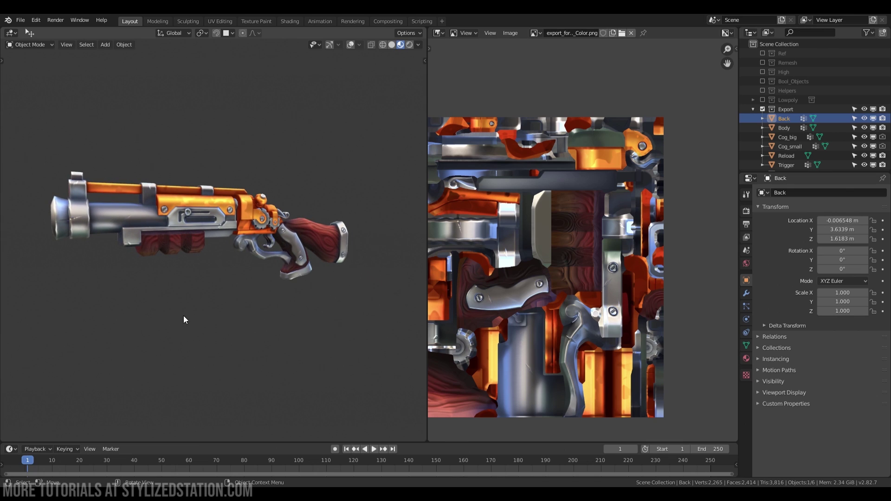